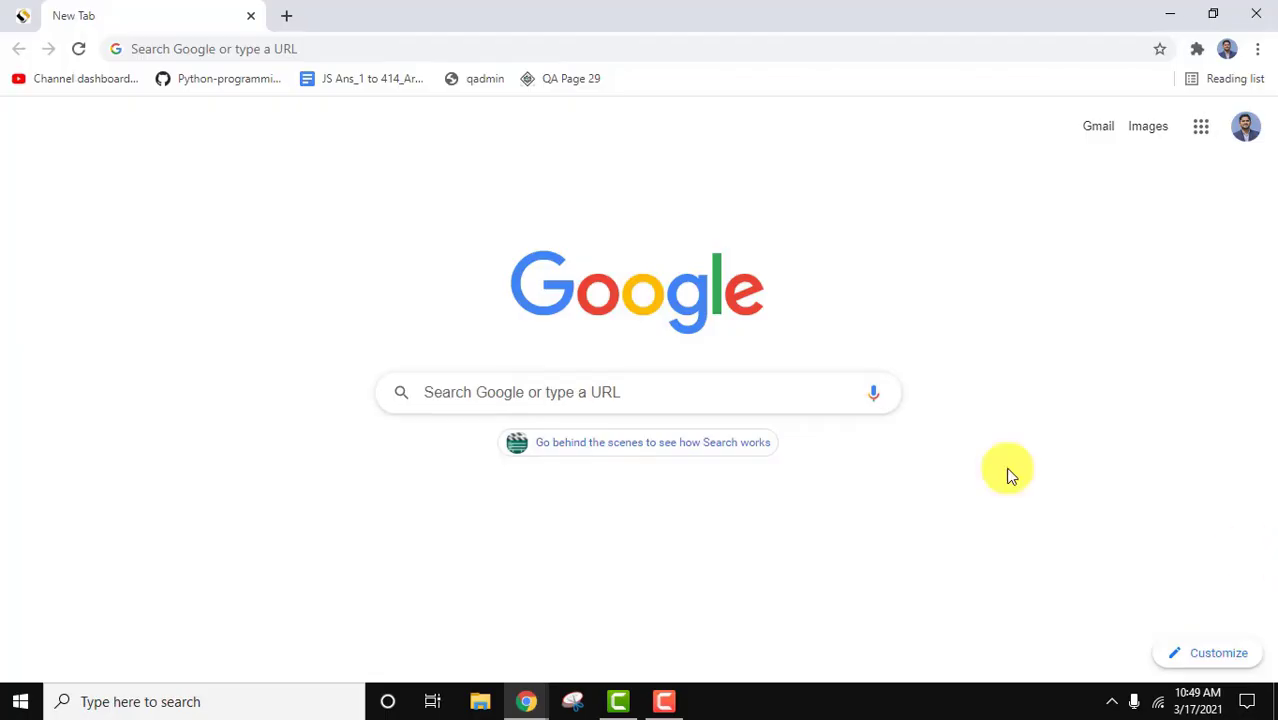
# Search Google for "oracle java" and open the Java Software | Oracle India result.
pyautogui.click(822, 389)
pyautogui.write('oracle java')
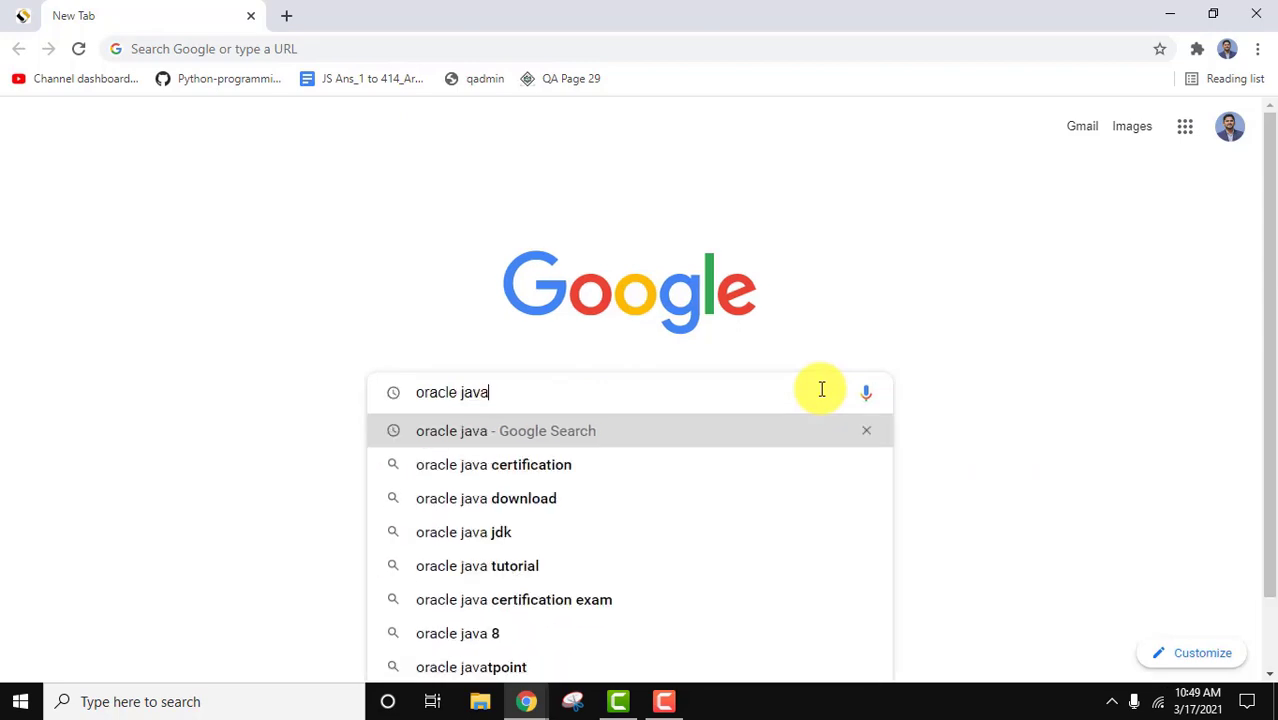
pyautogui.press('Return')
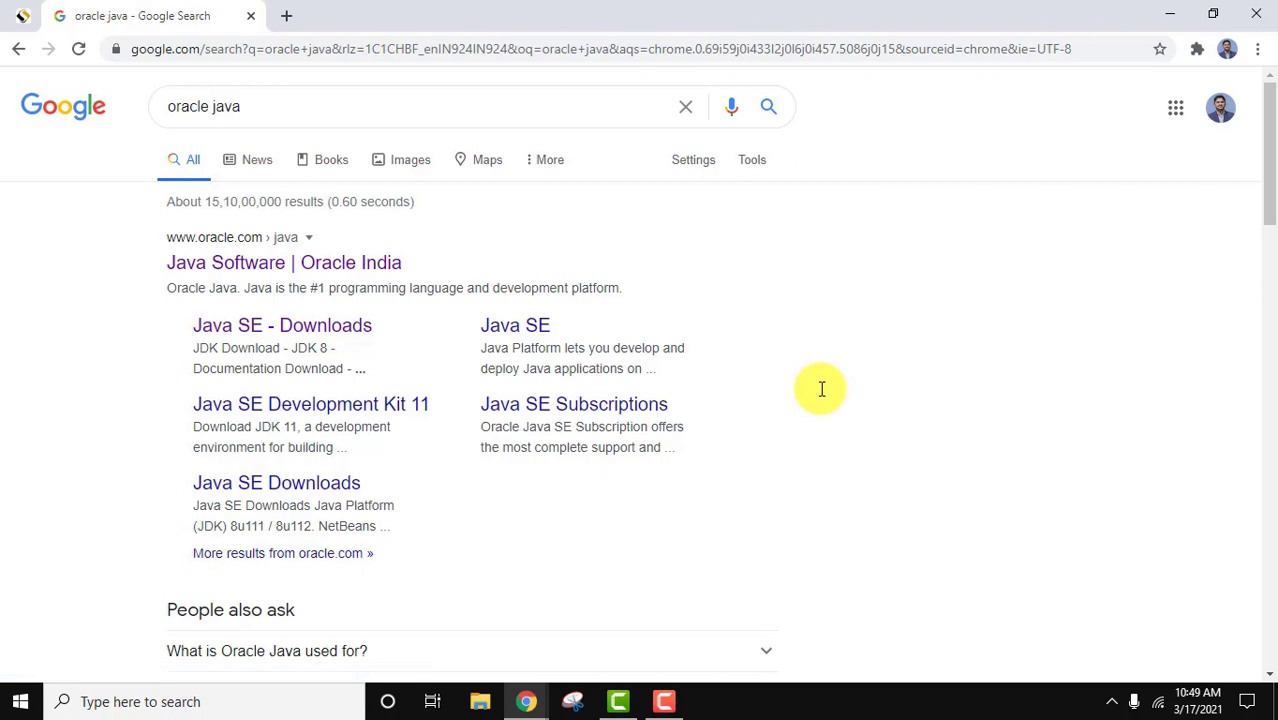
pyautogui.click(309, 265)
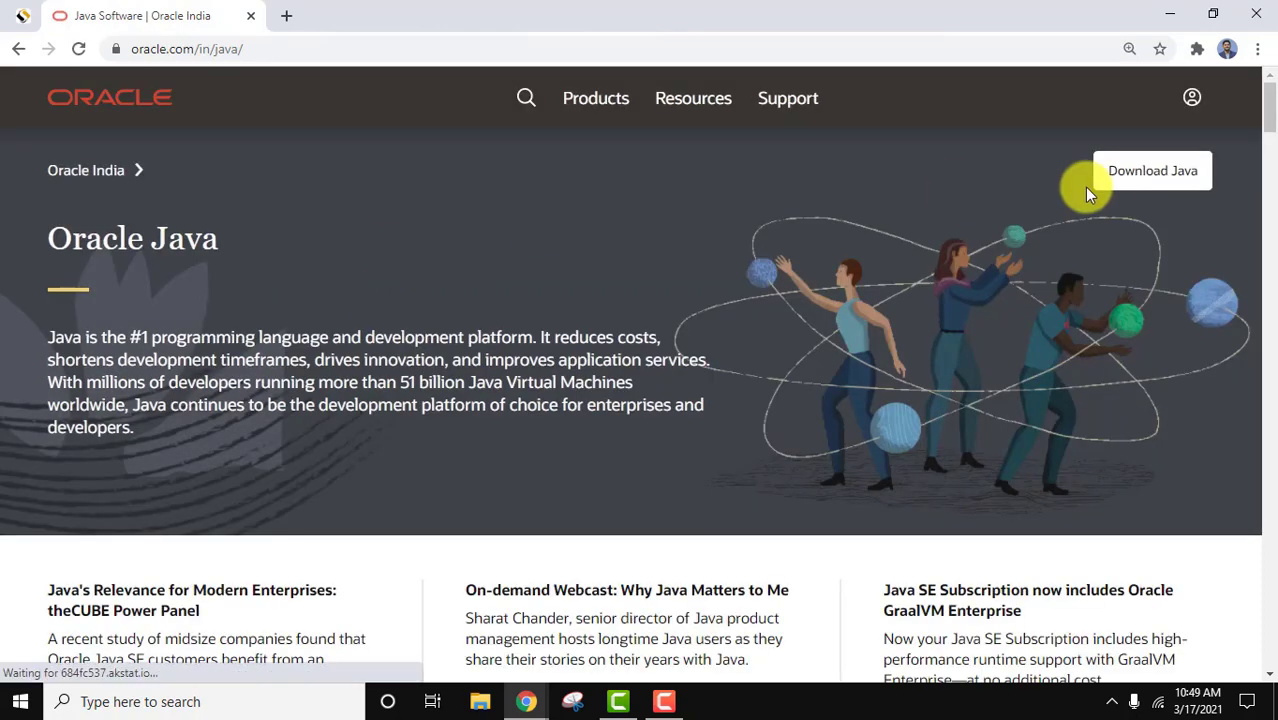
# Go to Oracle's Java downloads and open the JDK Download page for Java SE 16.
pyautogui.click(1143, 190)
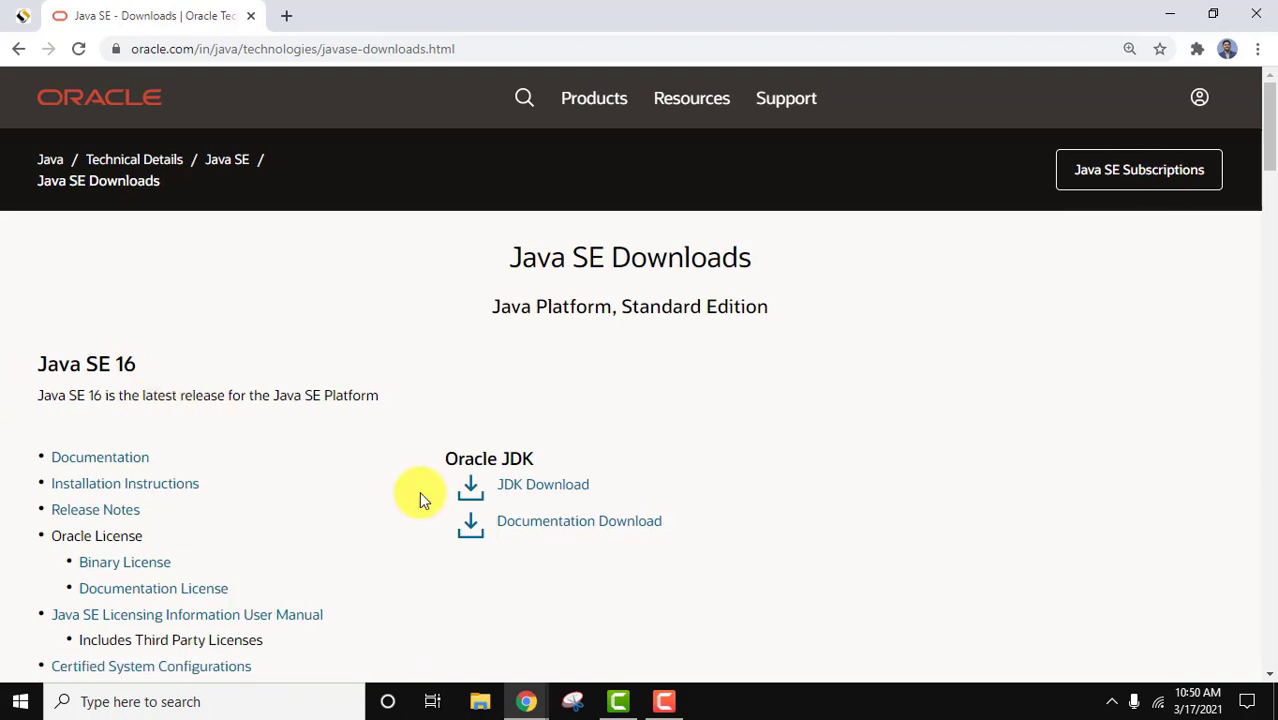
pyautogui.click(556, 485)
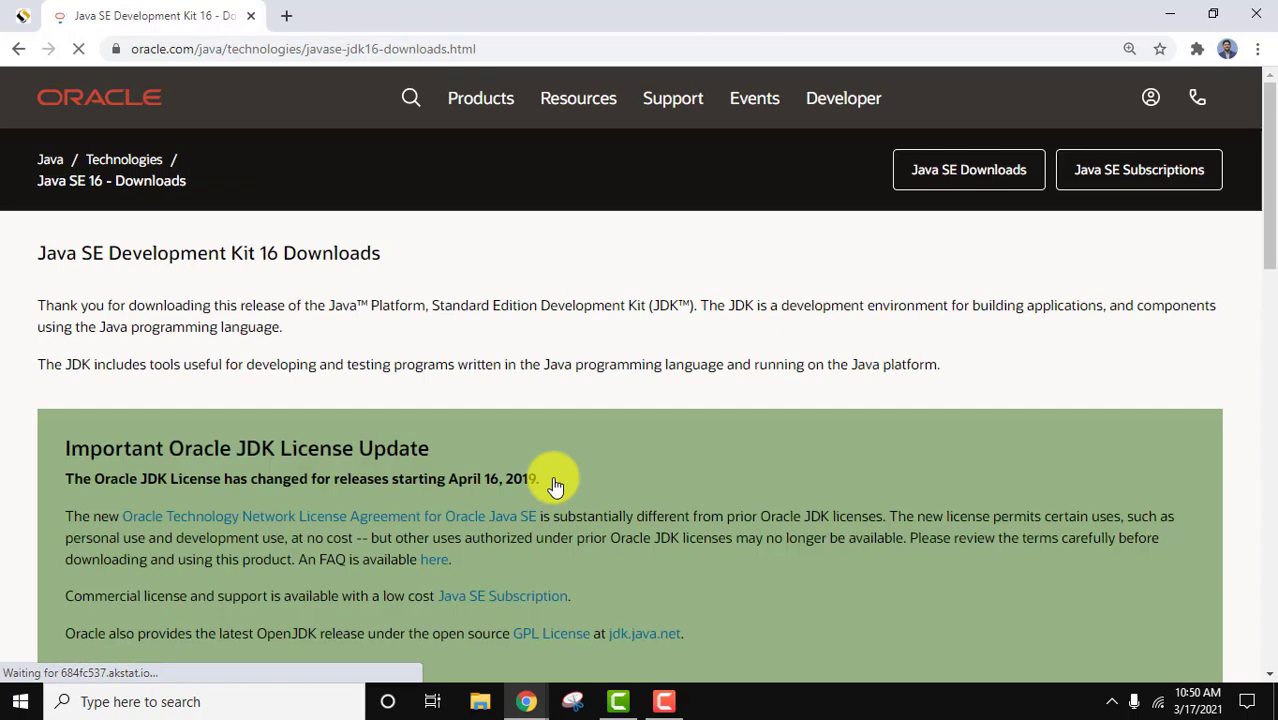
pyautogui.tripleClick(345, 240)
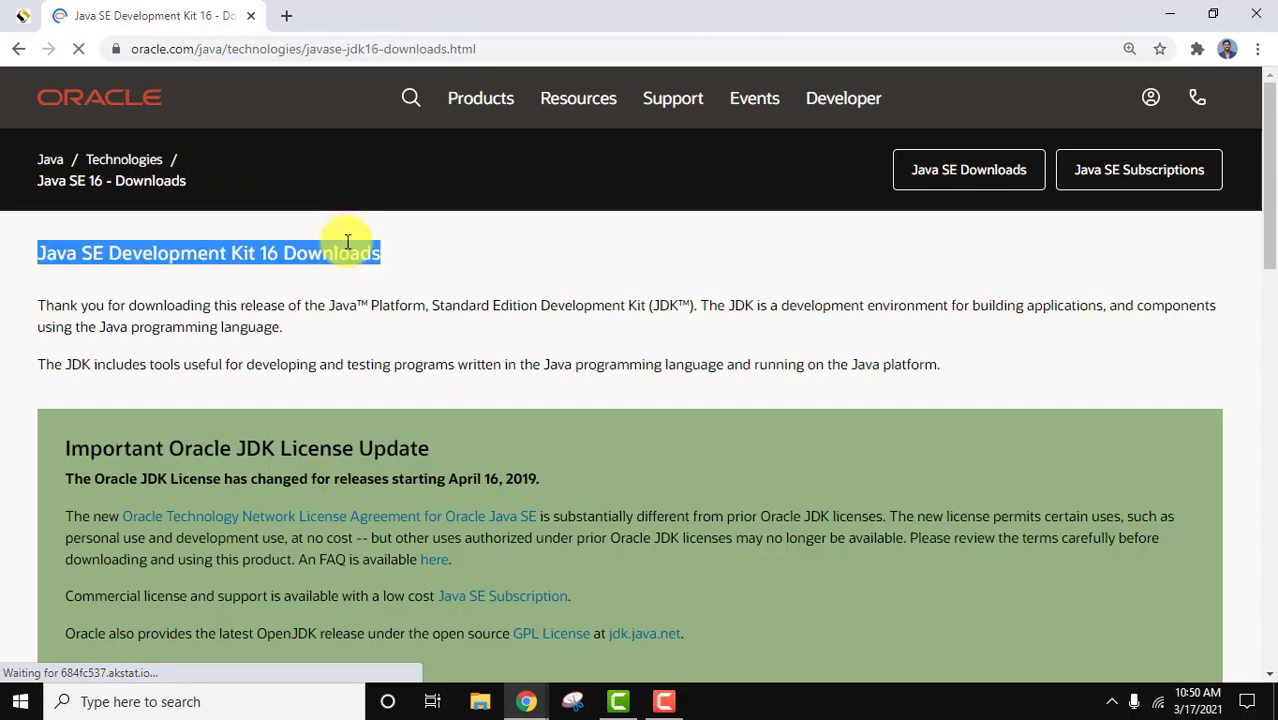
pyautogui.moveTo(345, 240); pyautogui.dragTo(577, 272)
pyautogui.click(575, 270)
# Download the Windows x64 Installer jdk-16_windows-x64_bin.exe, accepting the Oracle Technology Network License Agreement.
pyautogui.moveTo(1264, 185); pyautogui.dragTo(1265, 371)
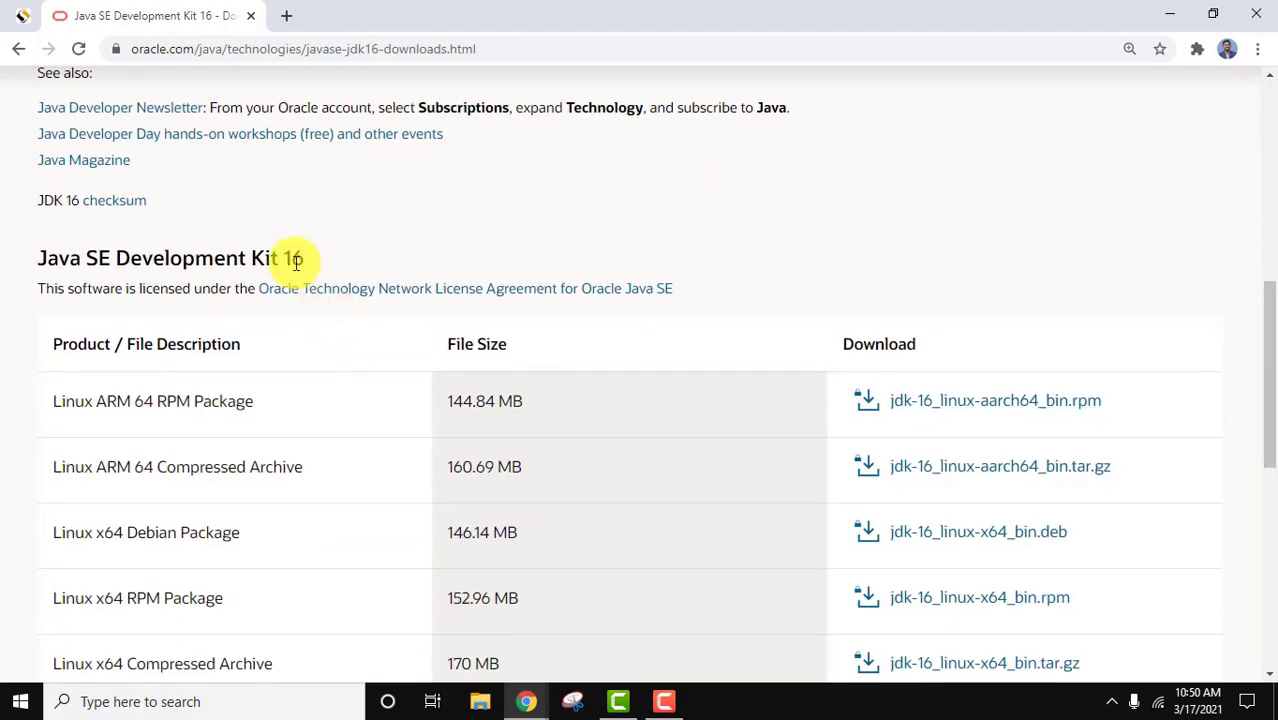
pyautogui.tripleClick(295, 262)
pyautogui.click(390, 243)
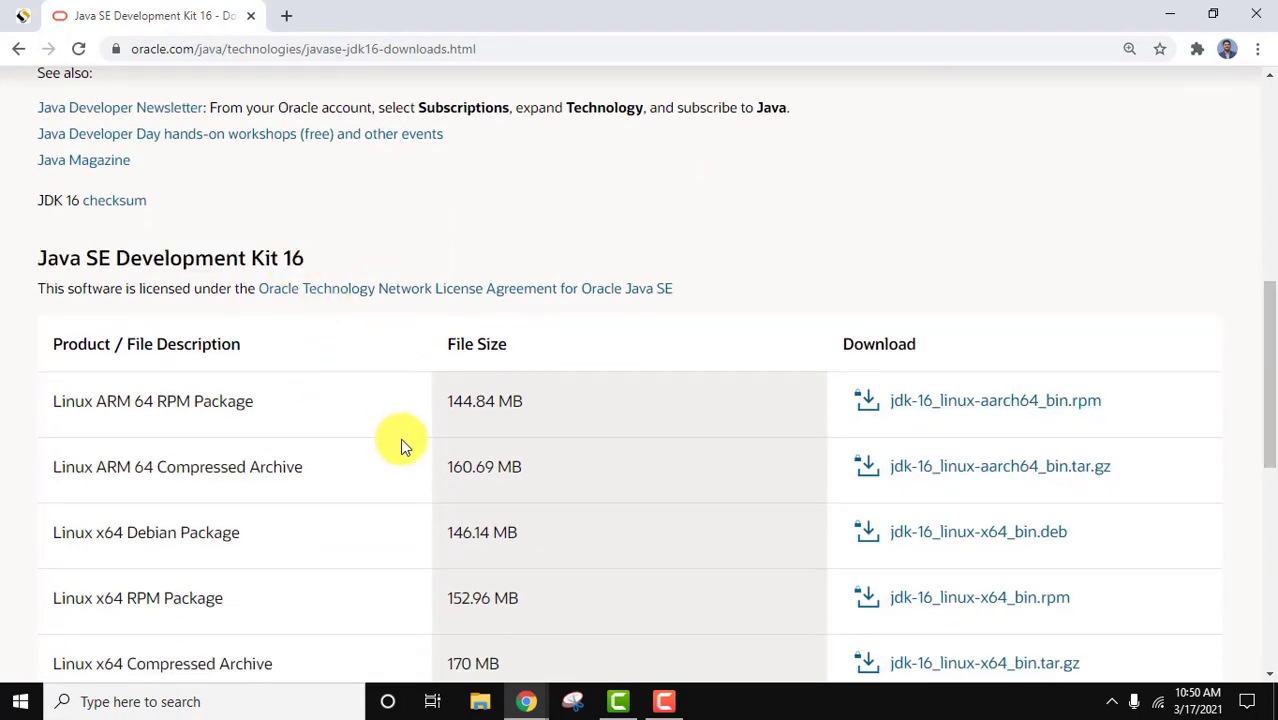
pyautogui.moveTo(1264, 294); pyautogui.dragTo(1272, 480)
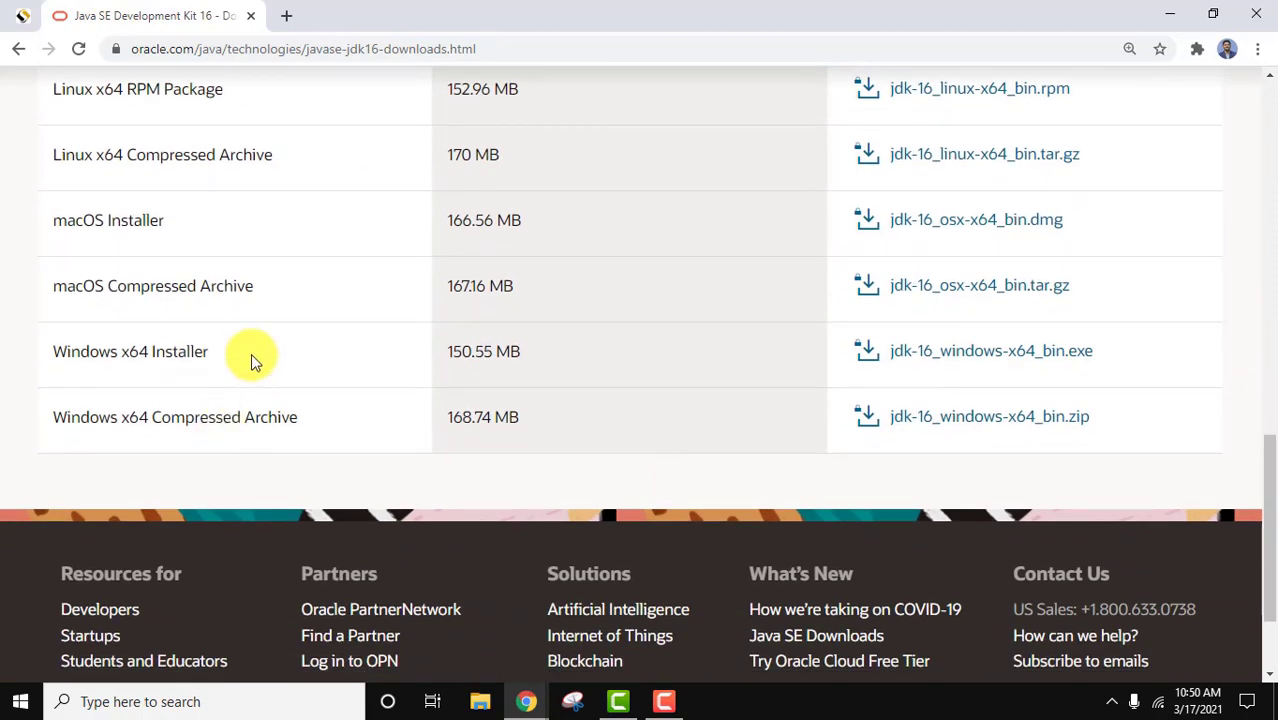
pyautogui.tripleClick(200, 354)
pyautogui.click(116, 354)
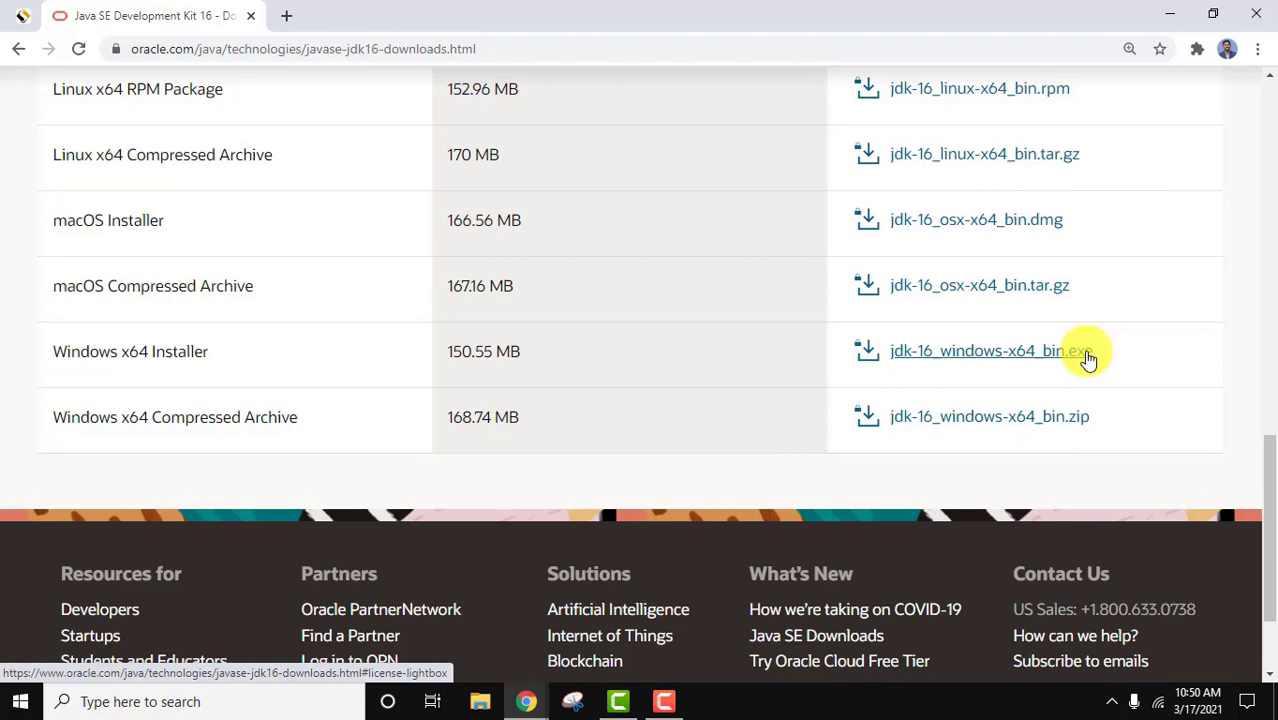
pyautogui.click(1087, 355)
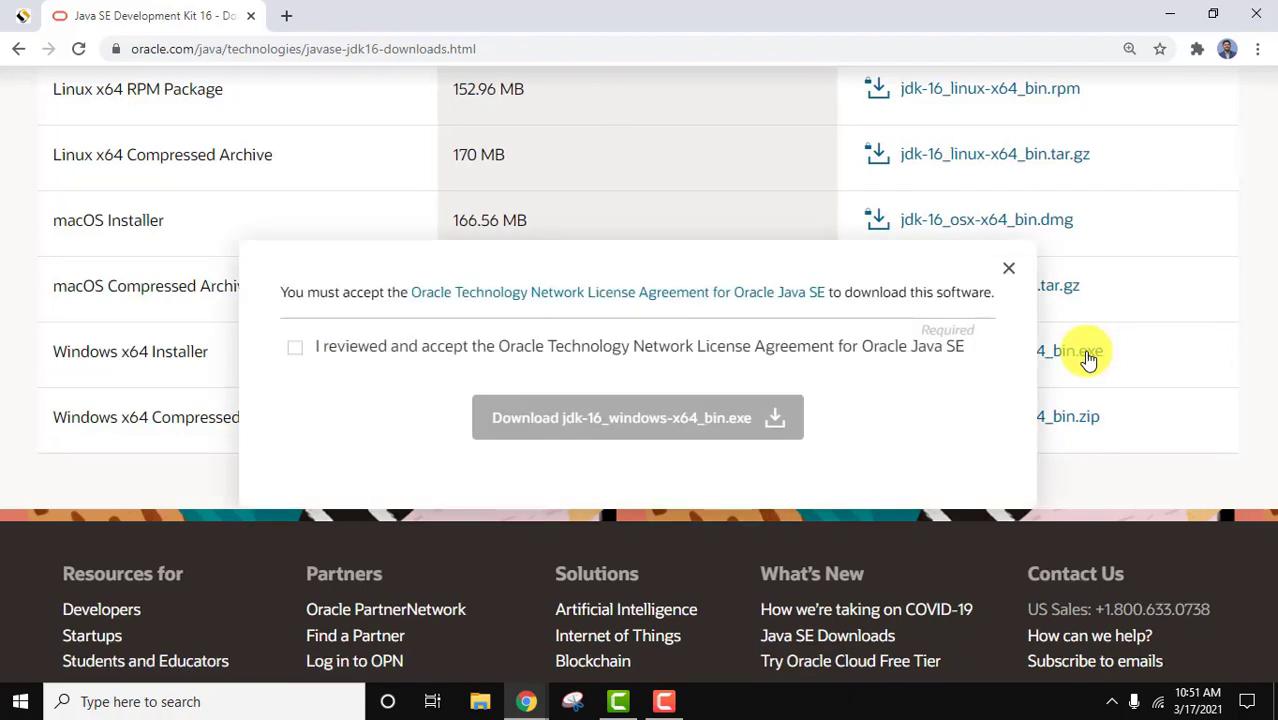
pyautogui.click(295, 350)
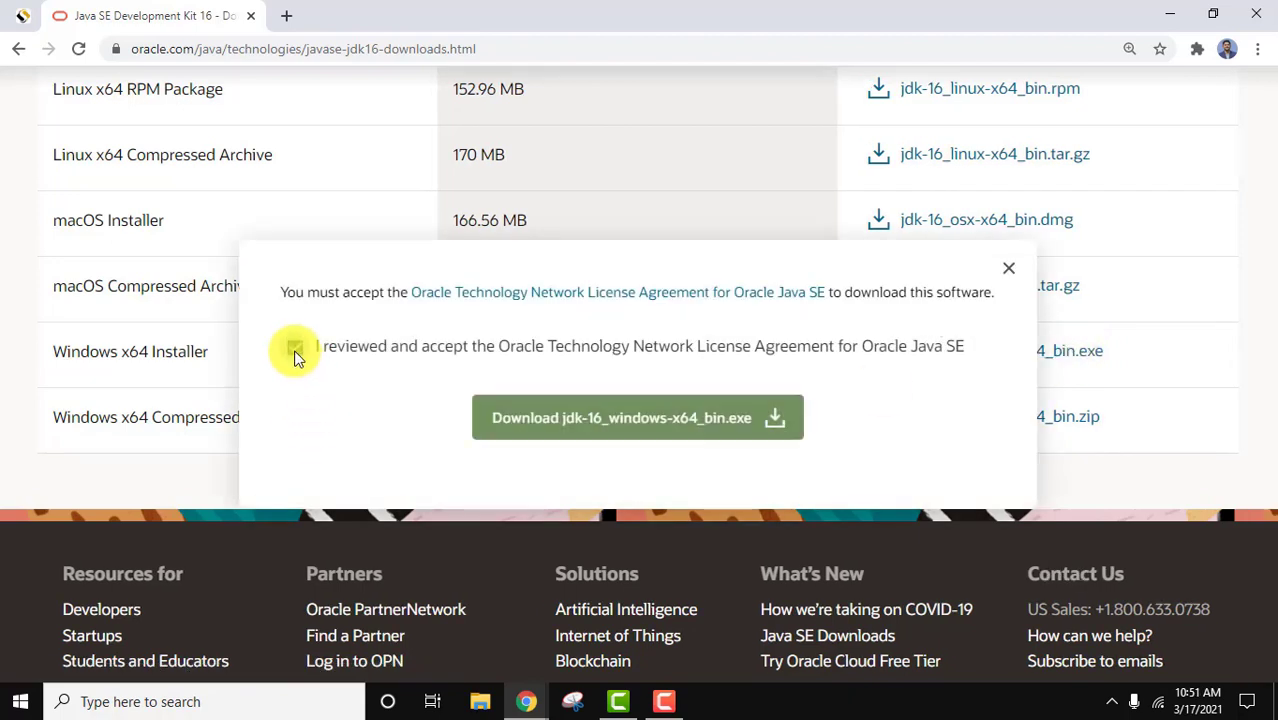
pyautogui.click(697, 432)
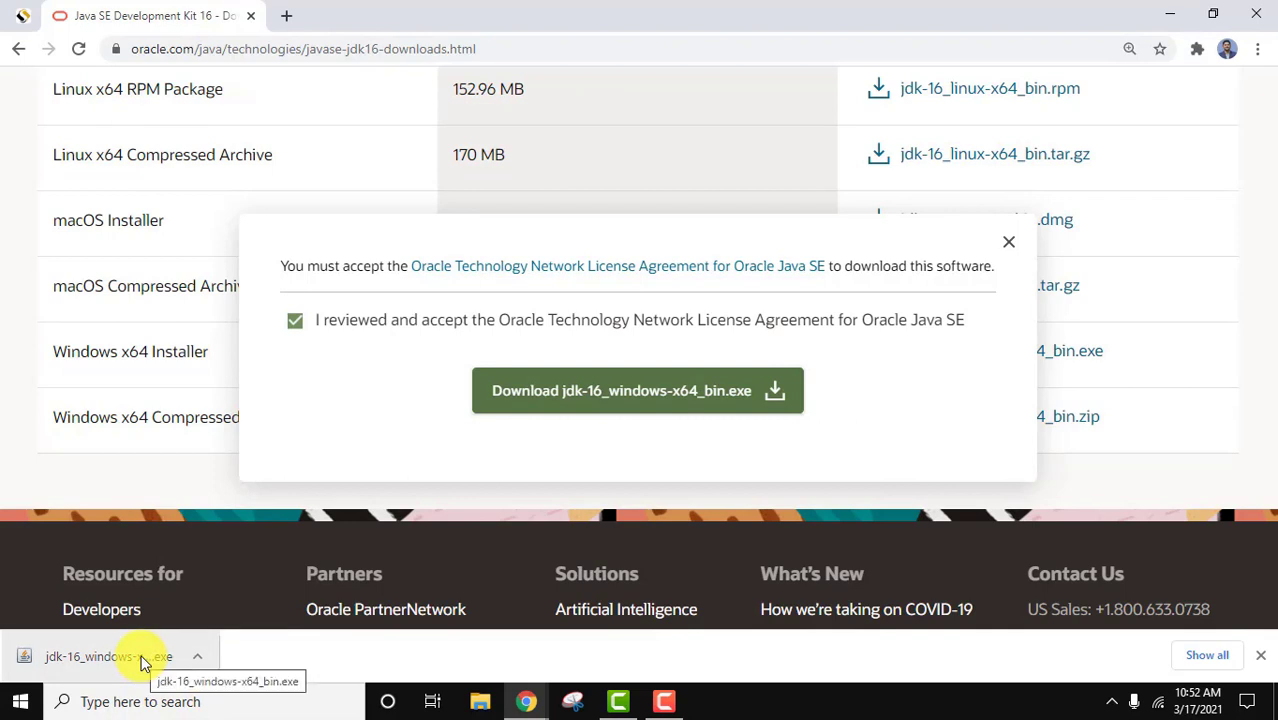
# Run the downloaded JDK 16 installer, install to the default folder C:\Program Files\Java\jdk-16\, and close the finished wizard.
pyautogui.click(140, 662)
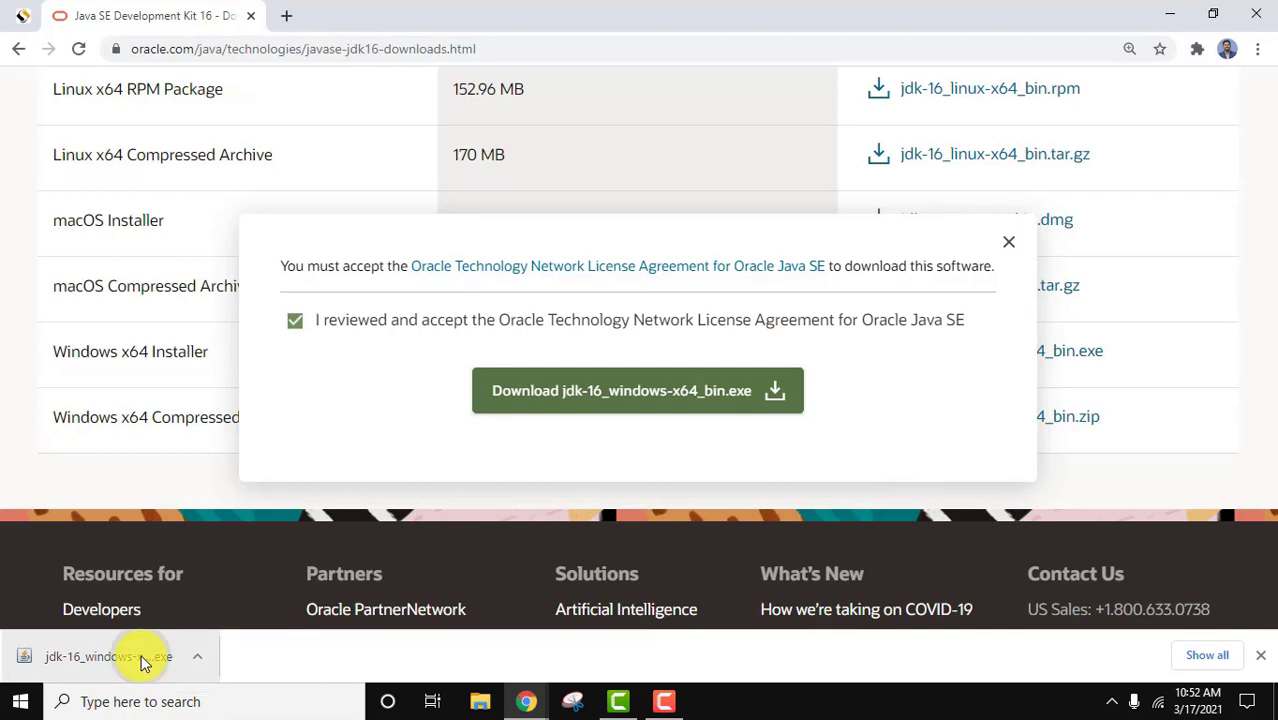
pyautogui.click(1166, 14)
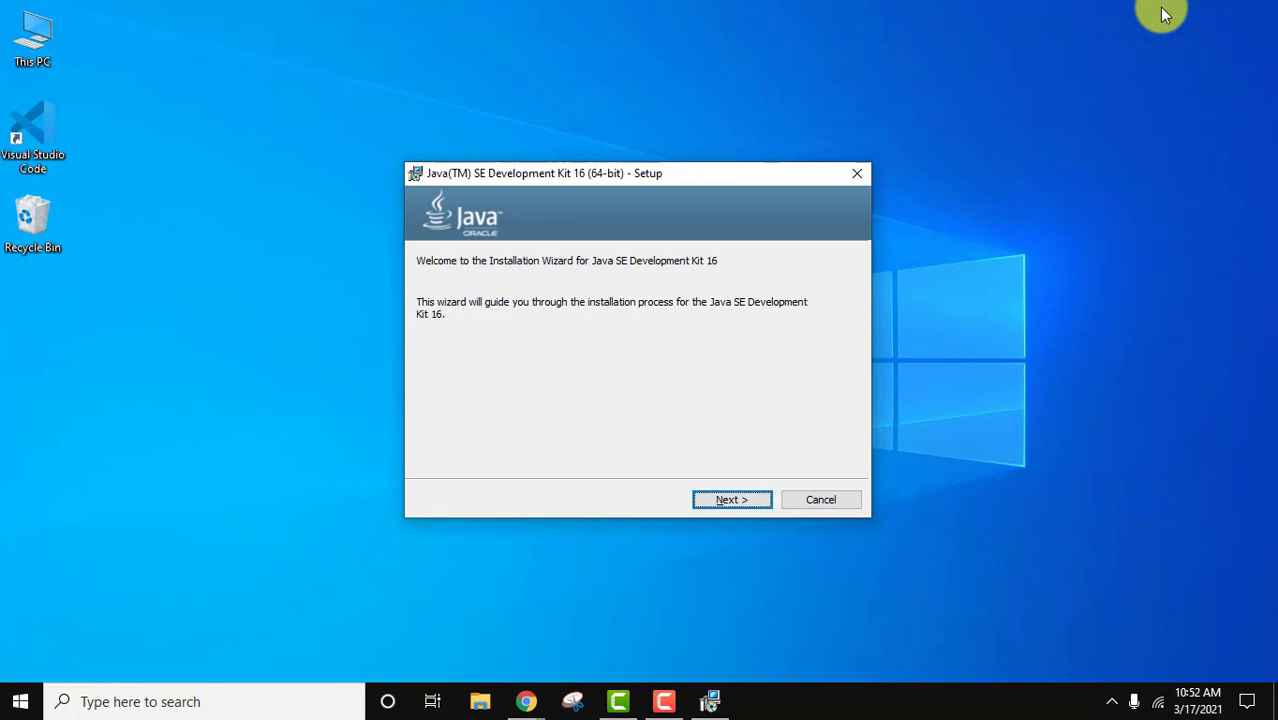
pyautogui.click(726, 500)
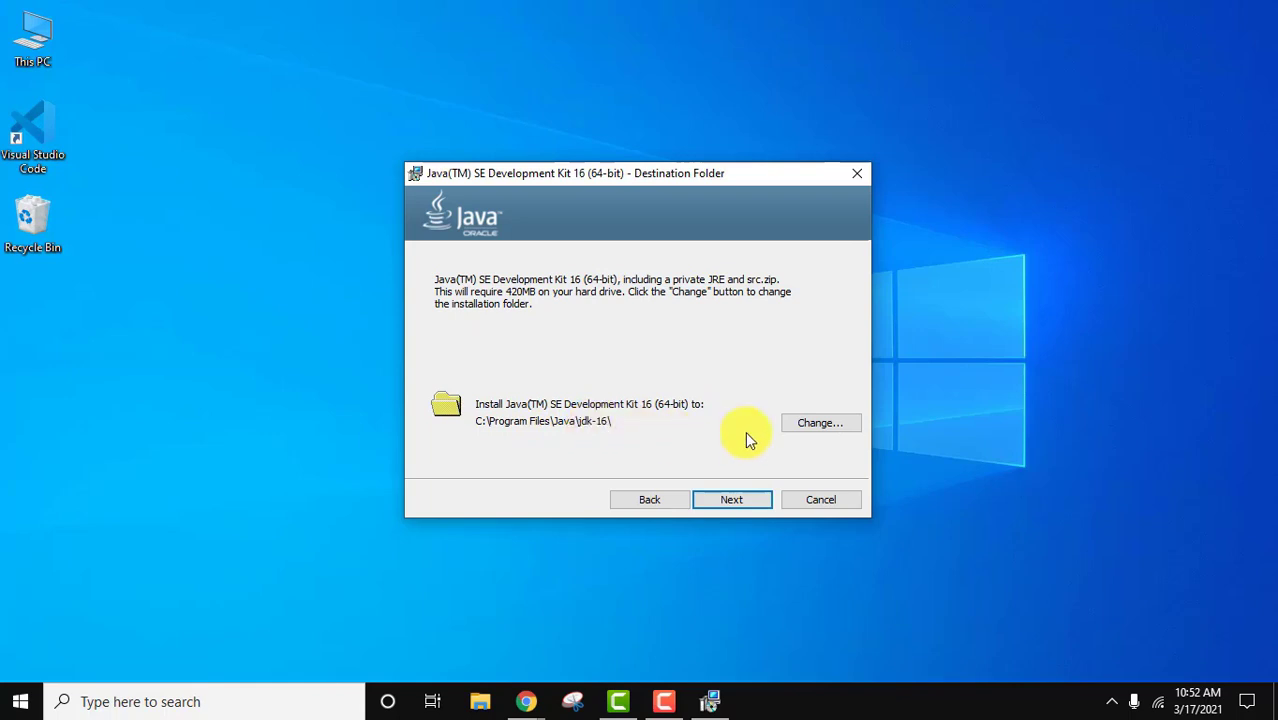
pyautogui.click(828, 422)
pyautogui.click(829, 497)
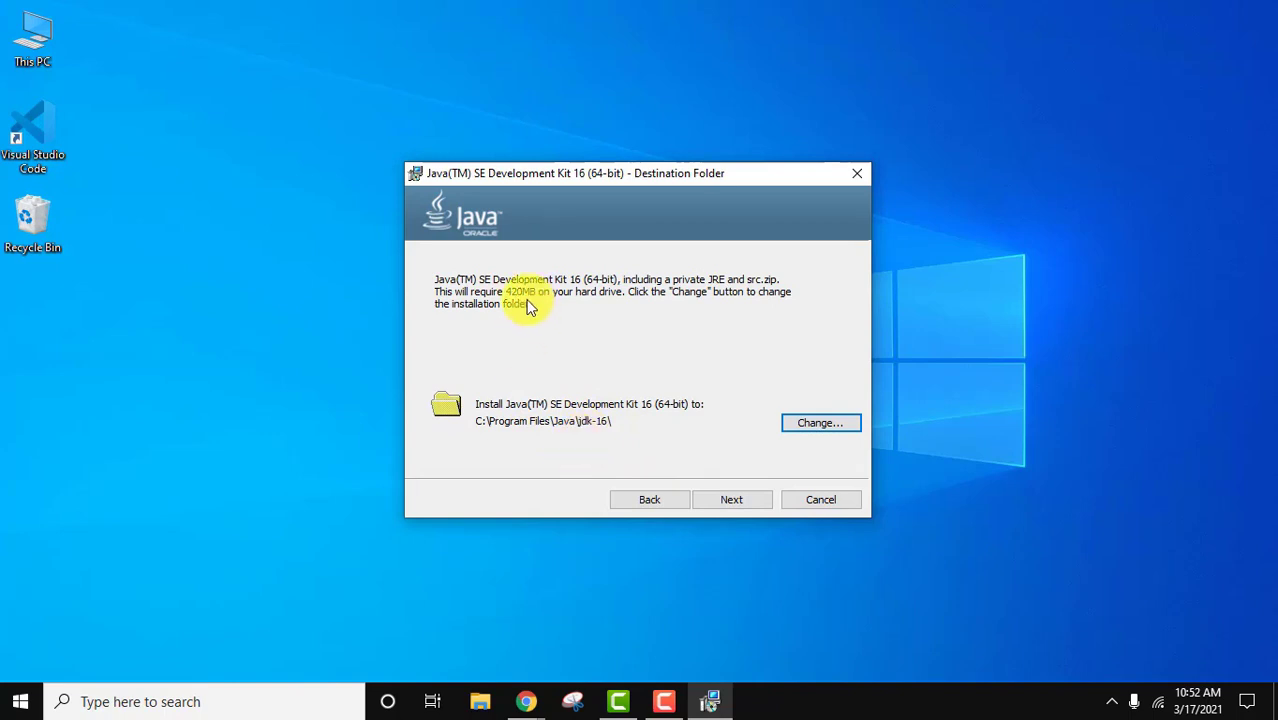
pyautogui.click(759, 503)
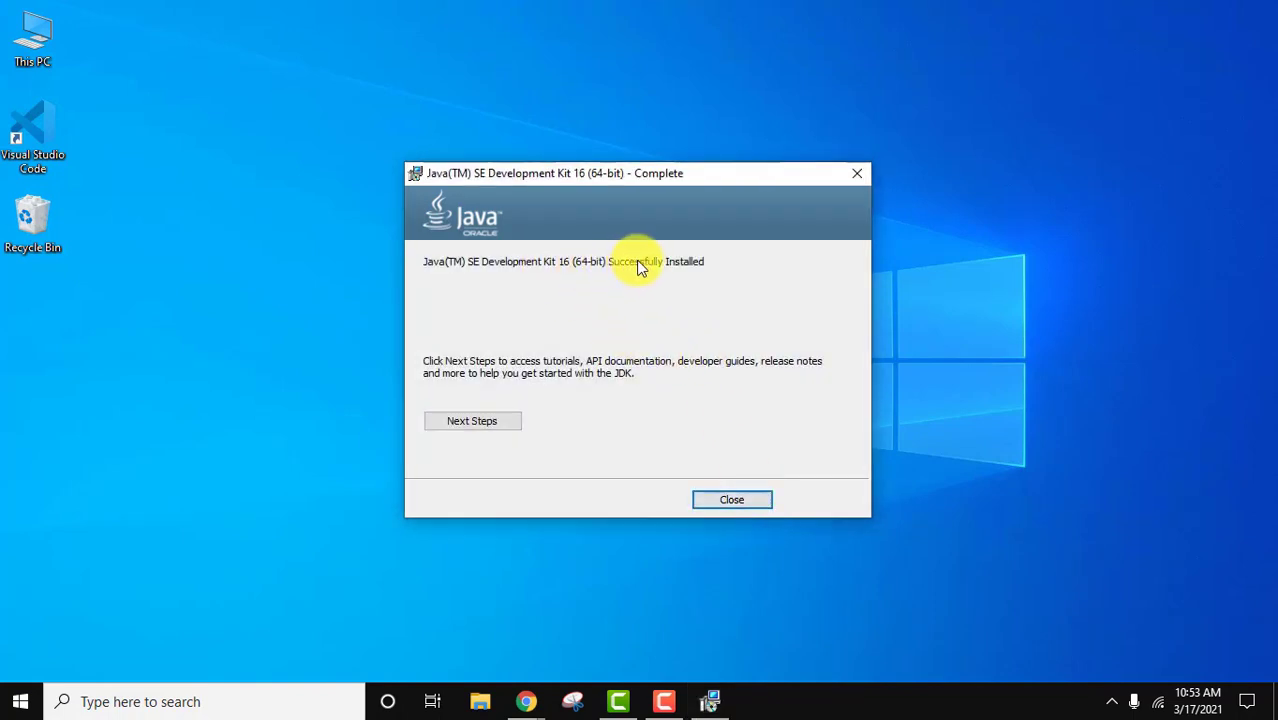
pyautogui.click(741, 499)
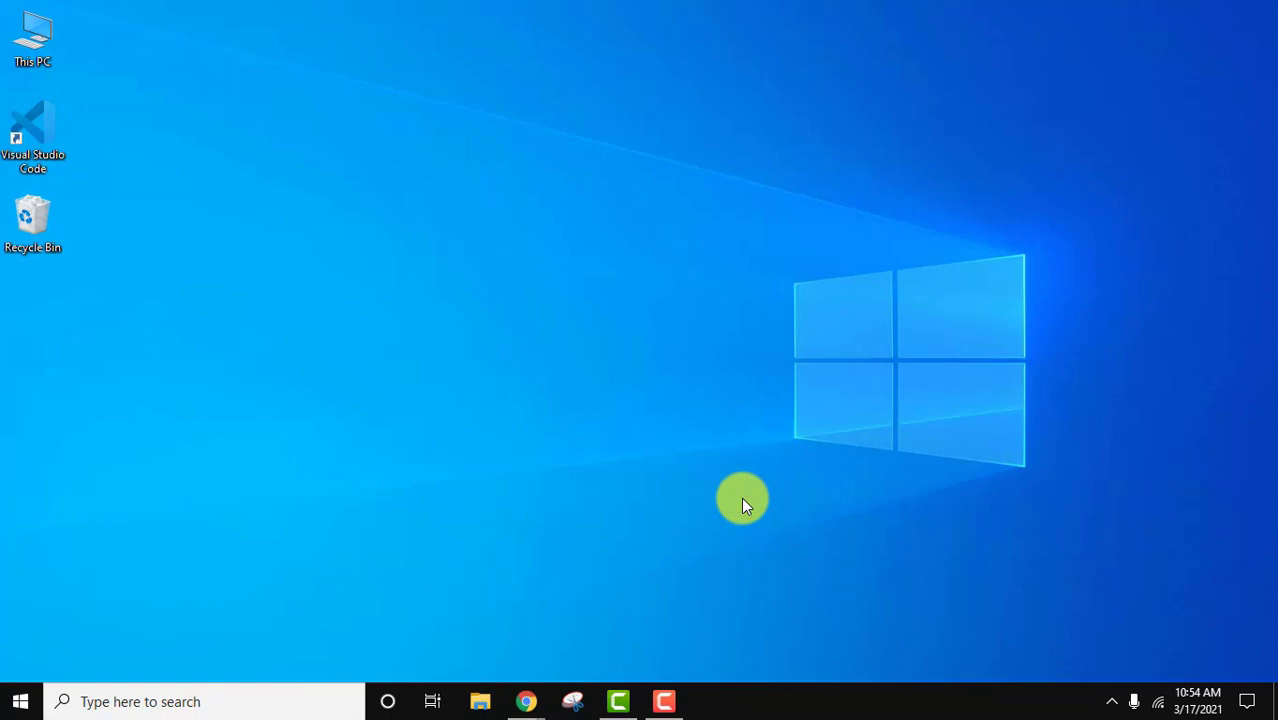
# In File Explorer, open the bin folder of the new JDK at C:\Program Files\Java\jdk-16\bin.
pyautogui.click(484, 698)
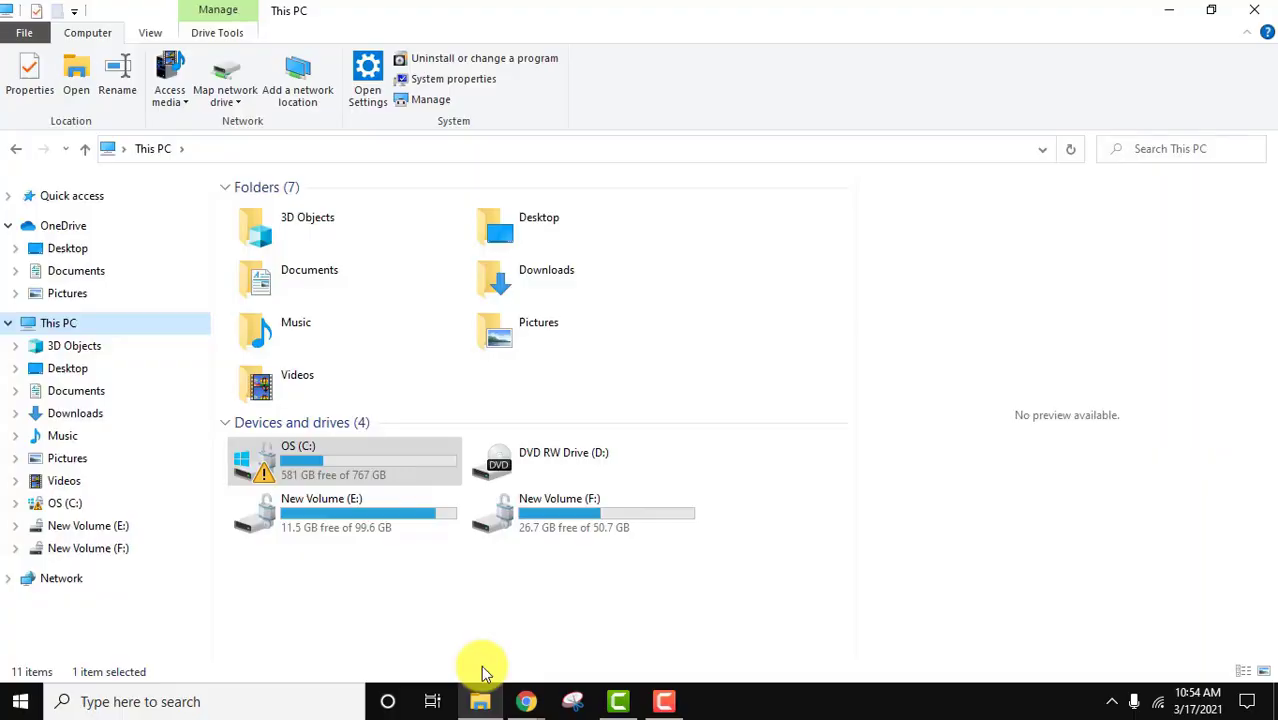
pyautogui.doubleClick(352, 461)
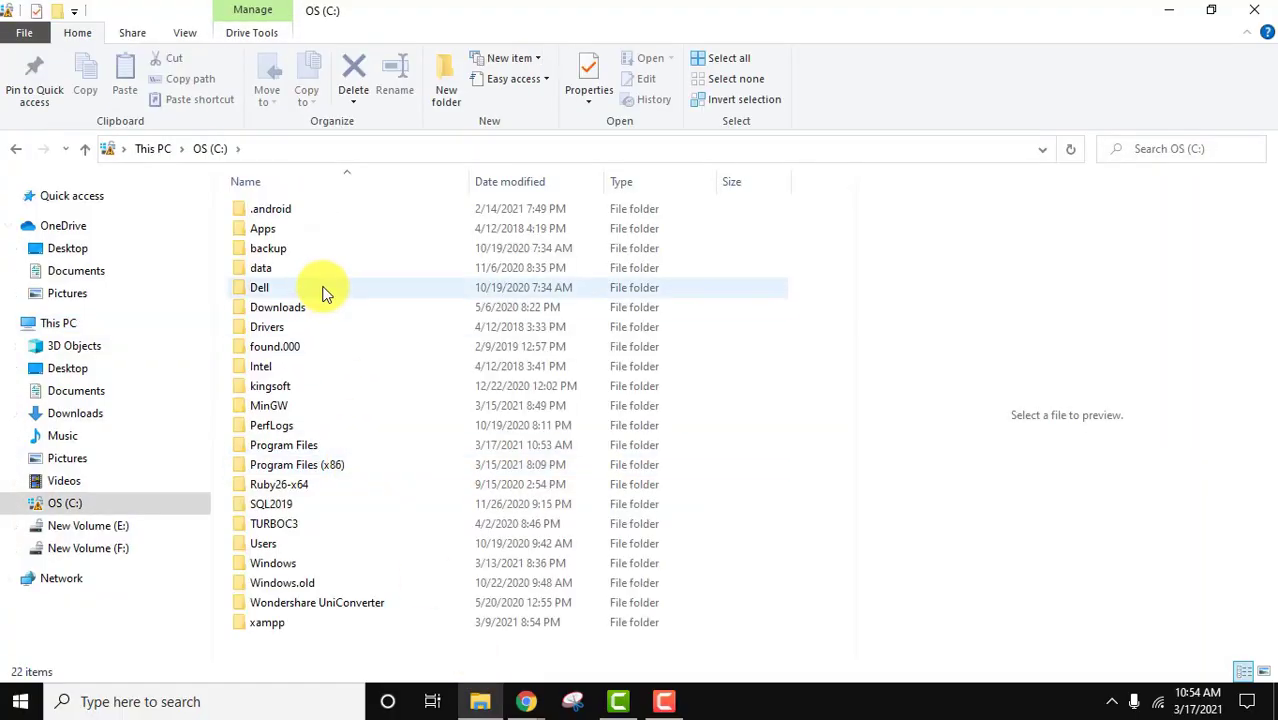
pyautogui.click(280, 450)
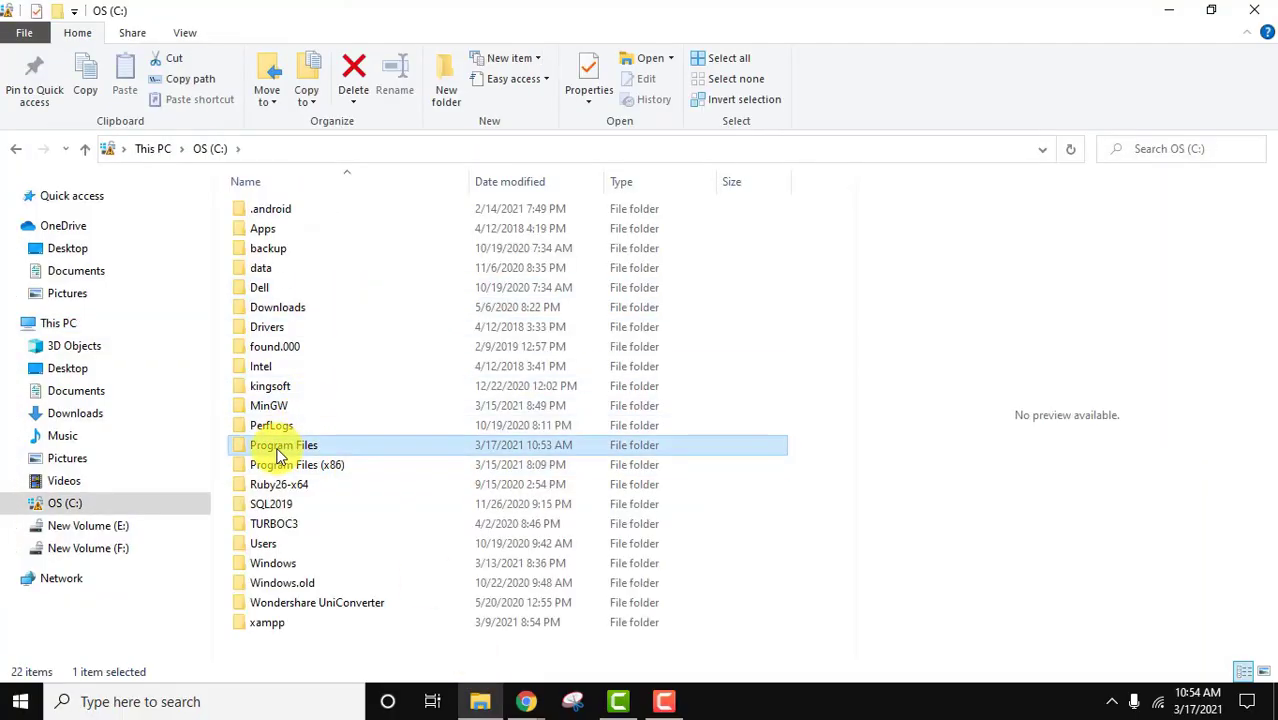
pyautogui.doubleClick(279, 450)
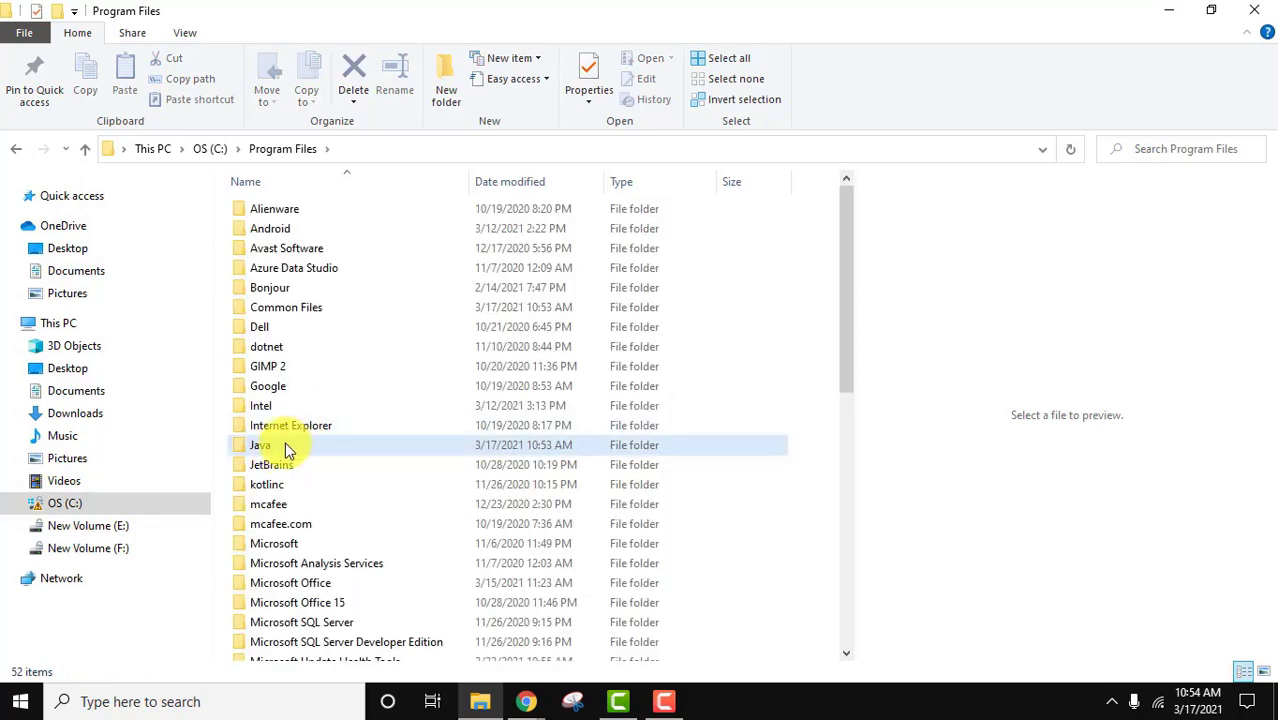
pyautogui.doubleClick(285, 444)
pyautogui.doubleClick(289, 216)
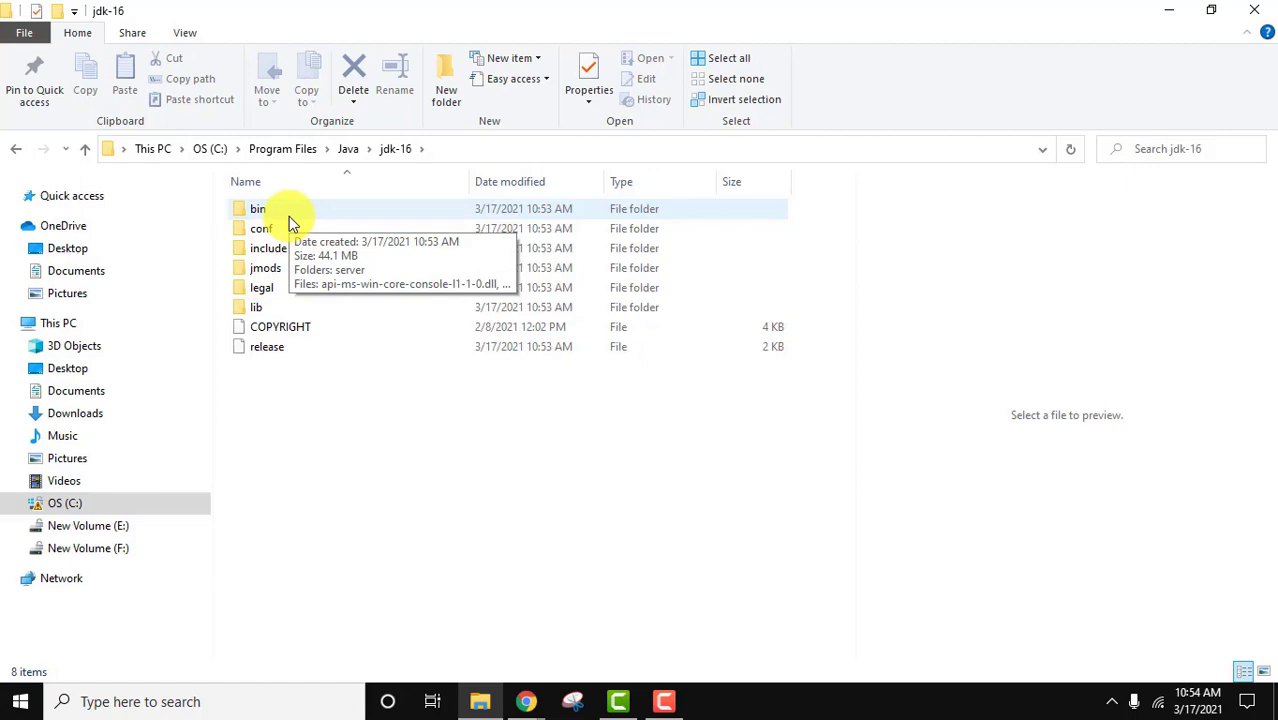
pyautogui.doubleClick(297, 214)
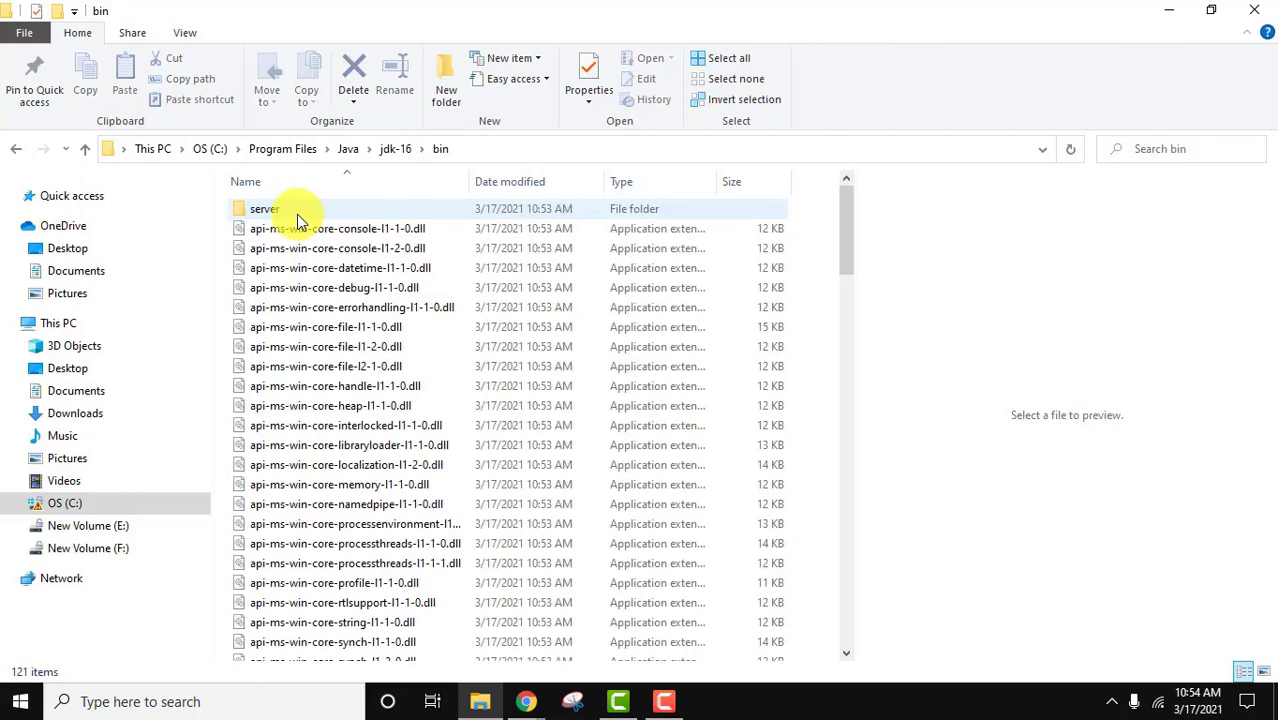
# Copy the bin folder's full path, C:\Program Files\Java\jdk-16\bin, and minimize File Explorer.
pyautogui.click(553, 156)
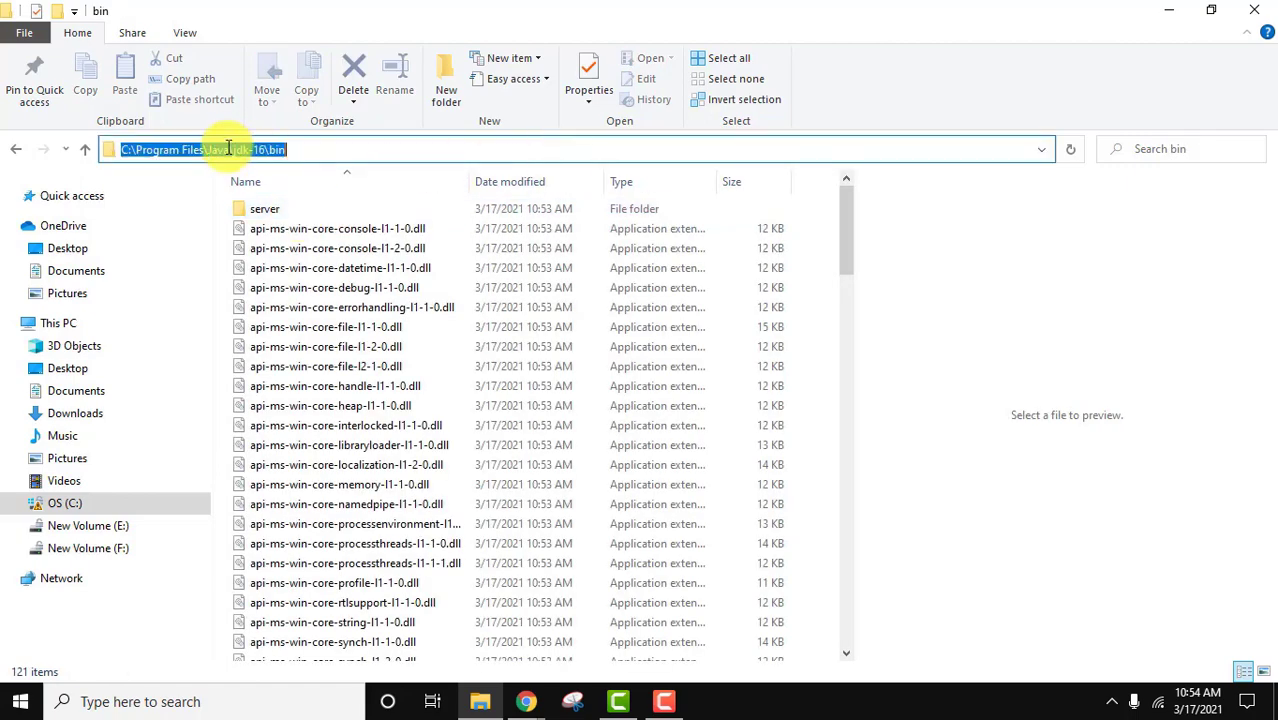
pyautogui.rightClick(229, 148)
pyautogui.click(280, 208)
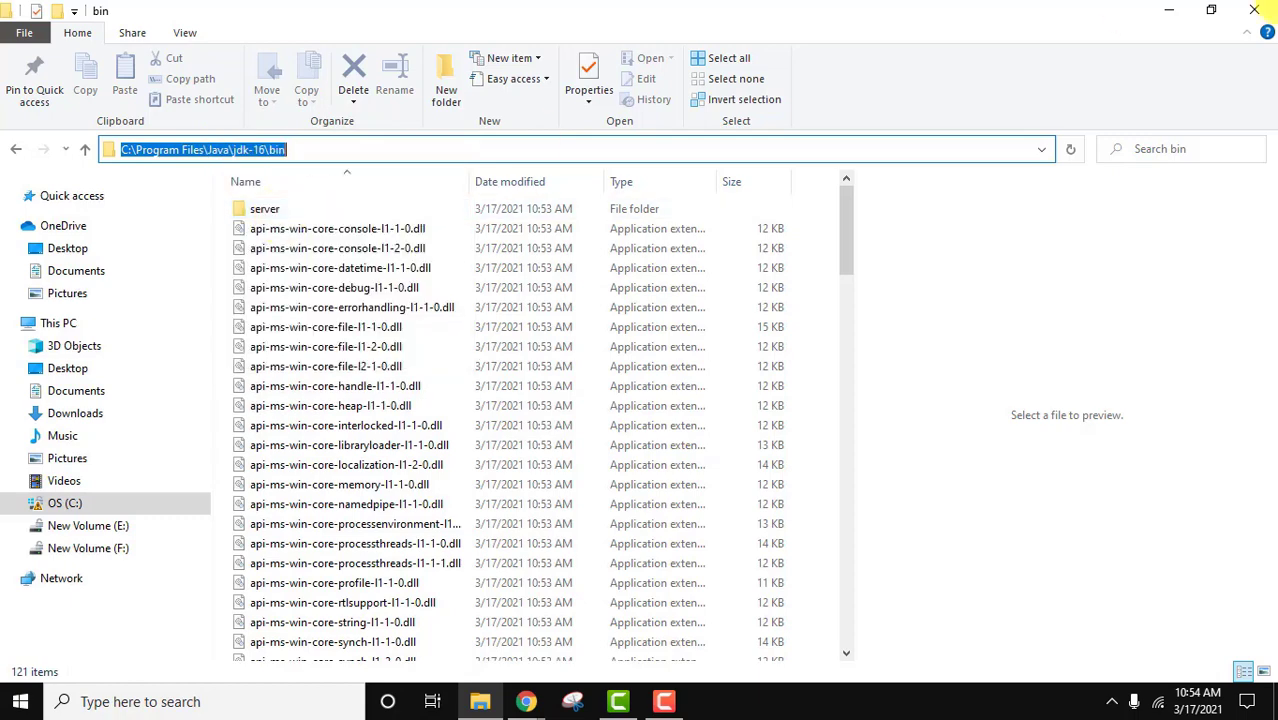
pyautogui.click(1167, 11)
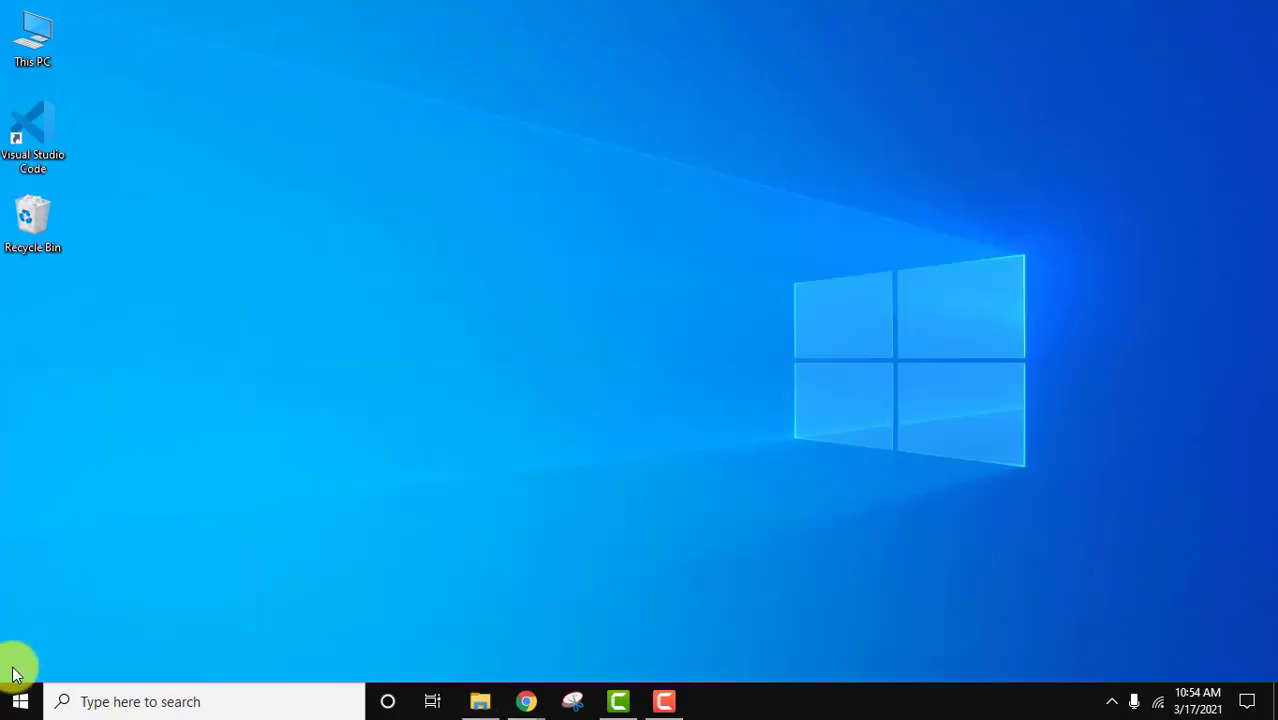
# Search Windows for "environment va" and open Edit the system environment variables.
pyautogui.click(18, 702)
pyautogui.write('envir')
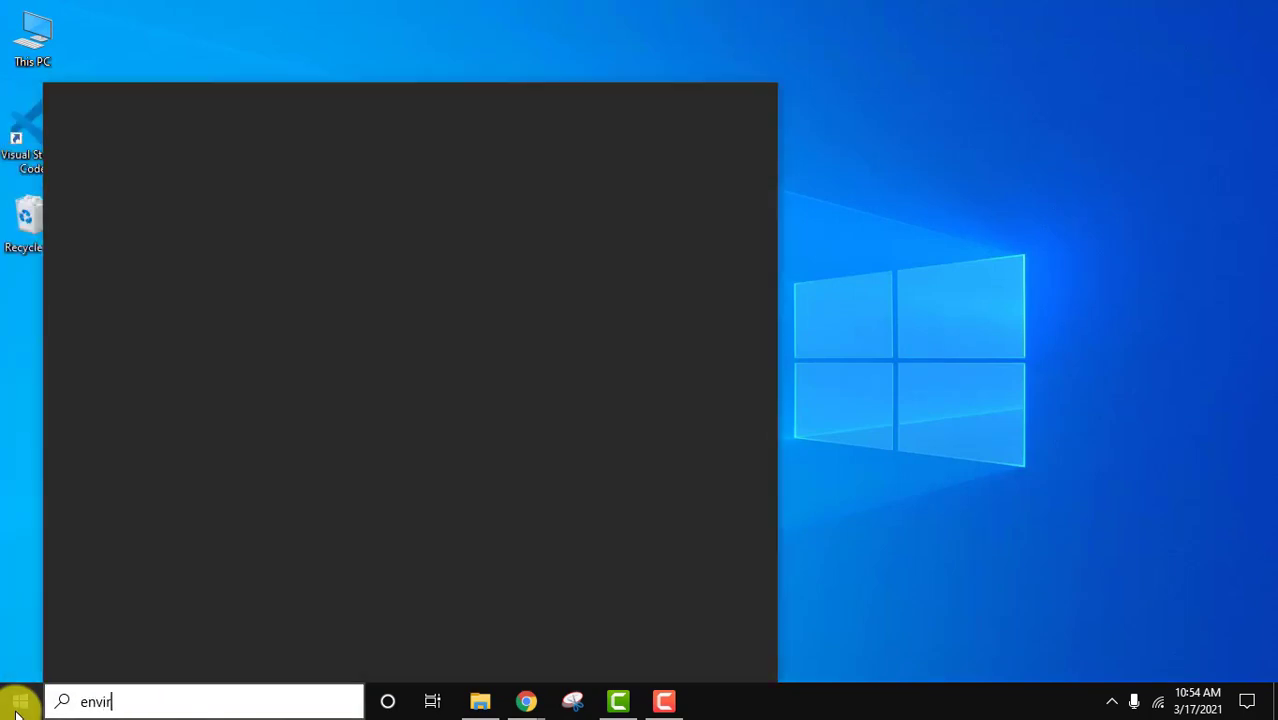
pyautogui.write('onment va')
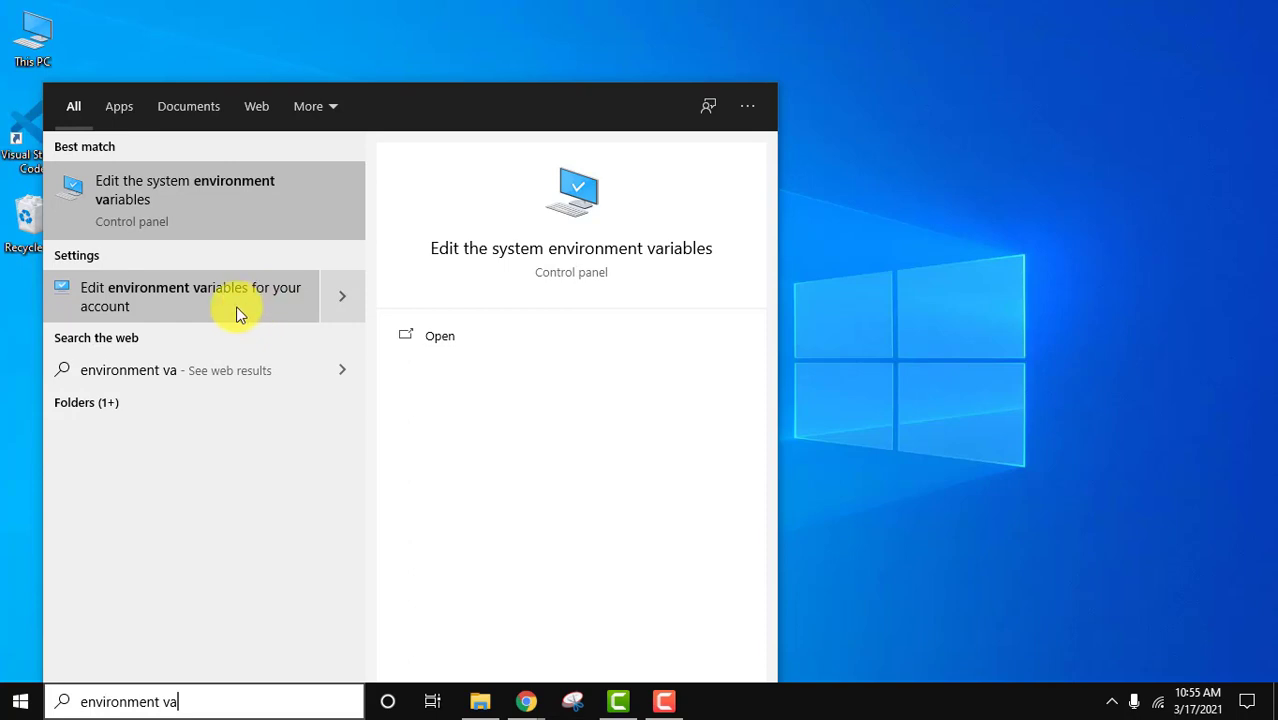
pyautogui.click(250, 197)
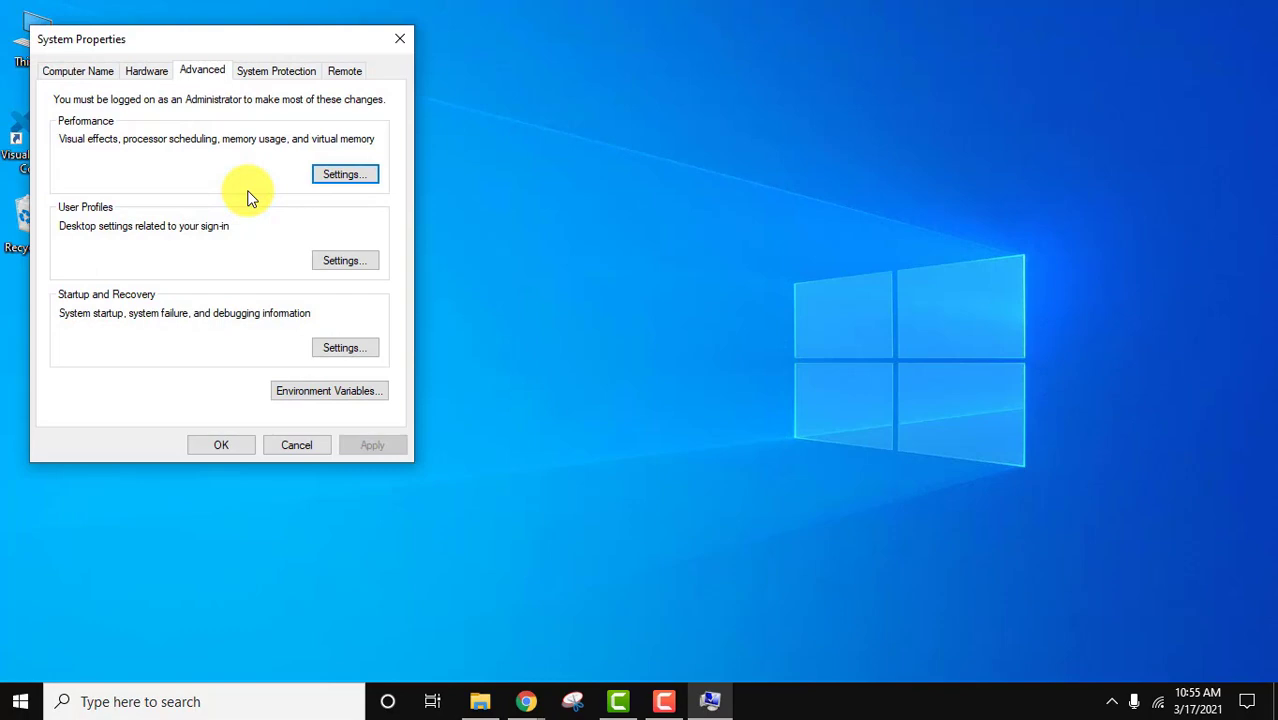
# Open the Environment Variables settings and open the system variable Path for editing.
pyautogui.moveTo(163, 40); pyautogui.dragTo(256, 58)
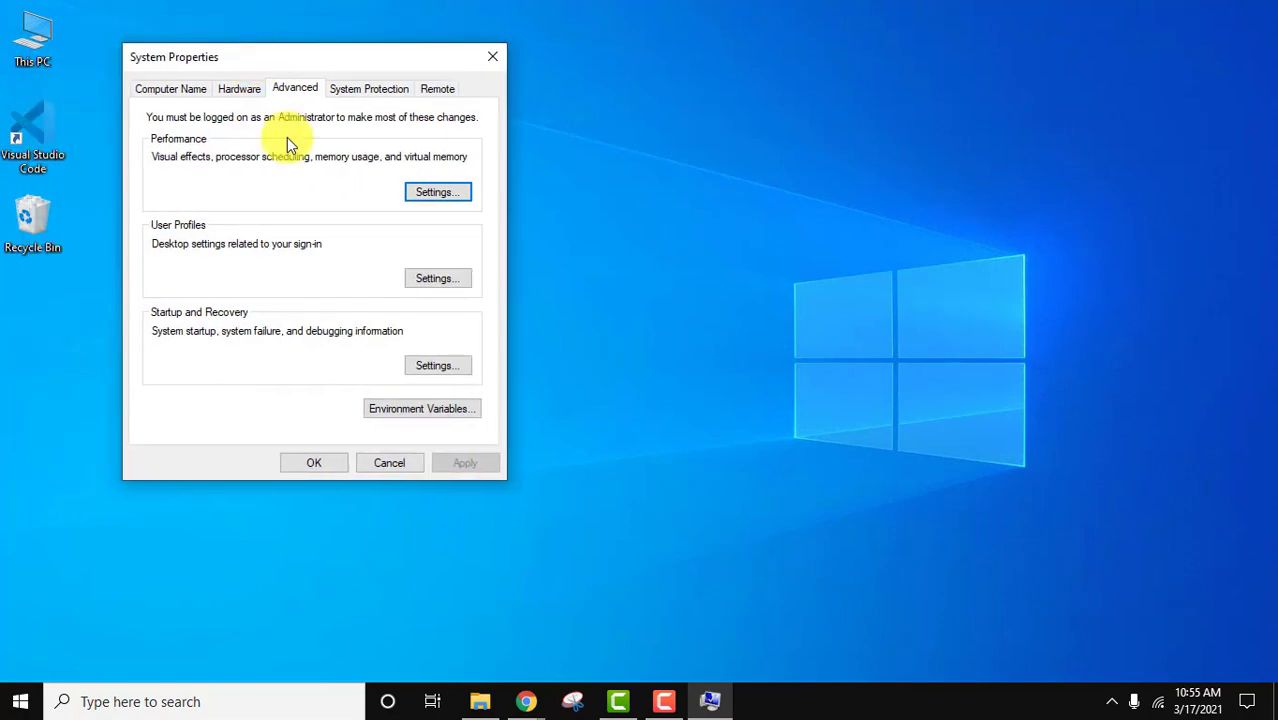
pyautogui.click(412, 404)
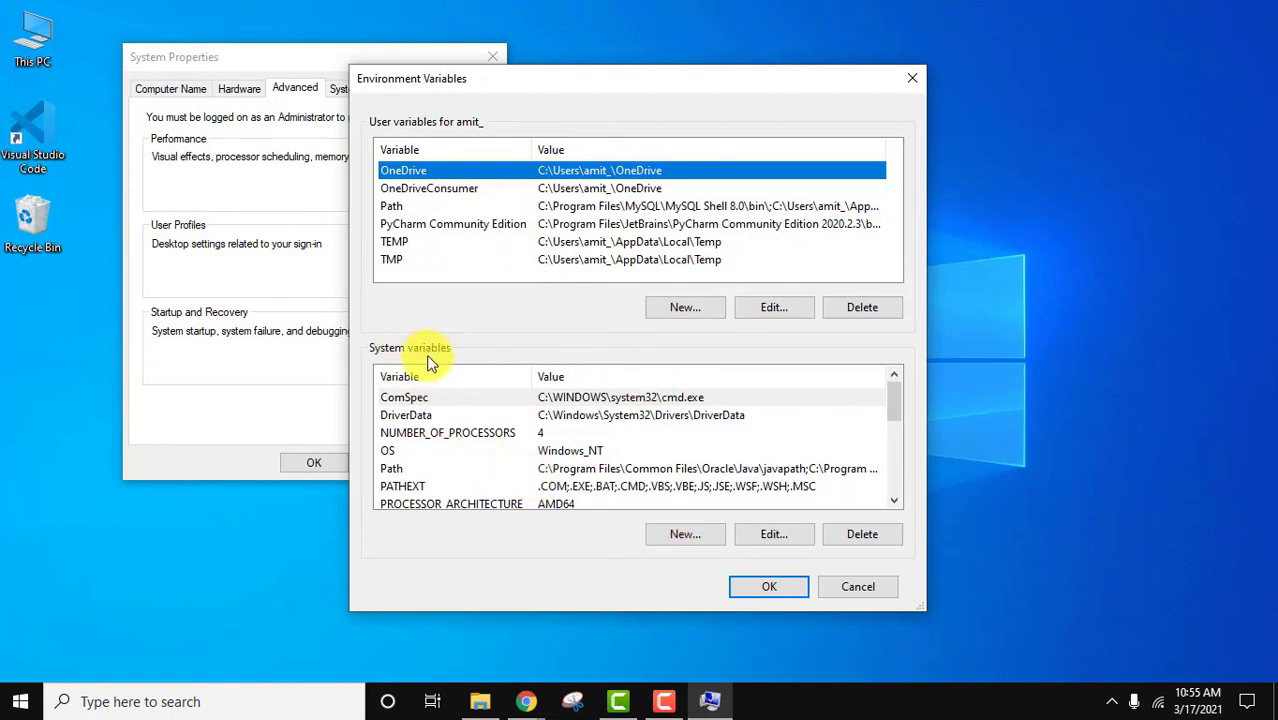
pyautogui.click(593, 470)
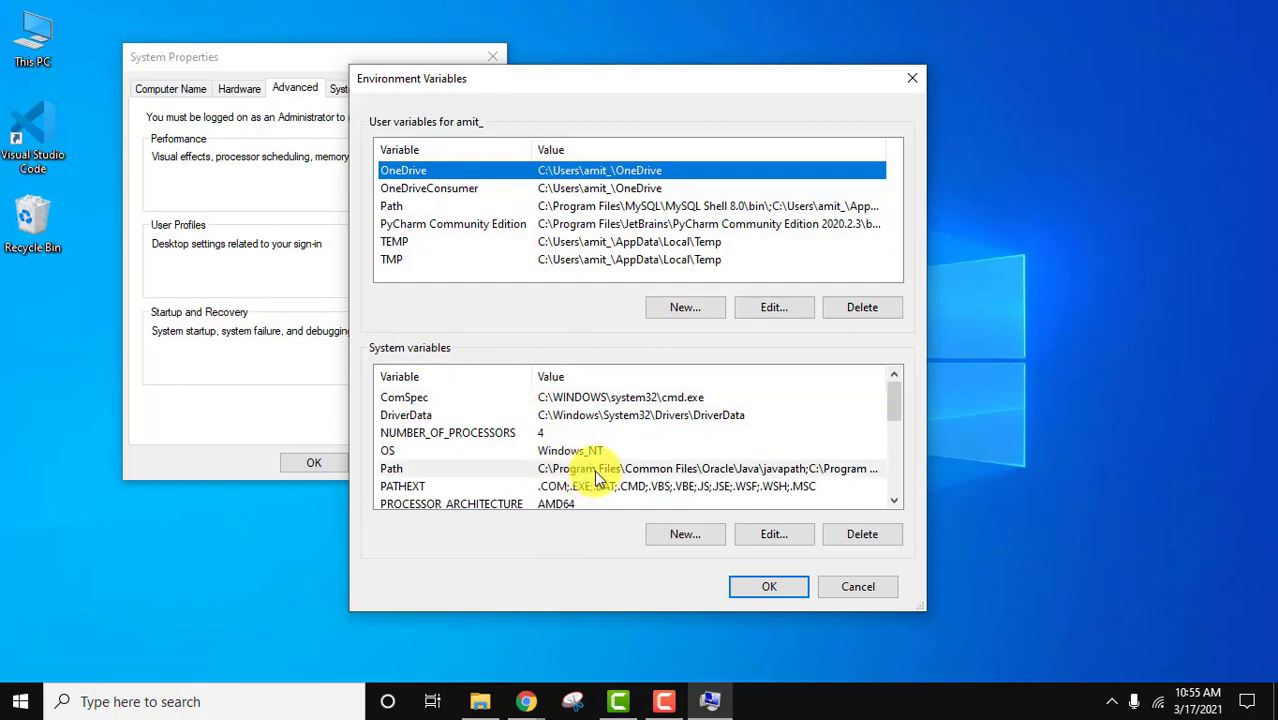
pyautogui.doubleClick(708, 472)
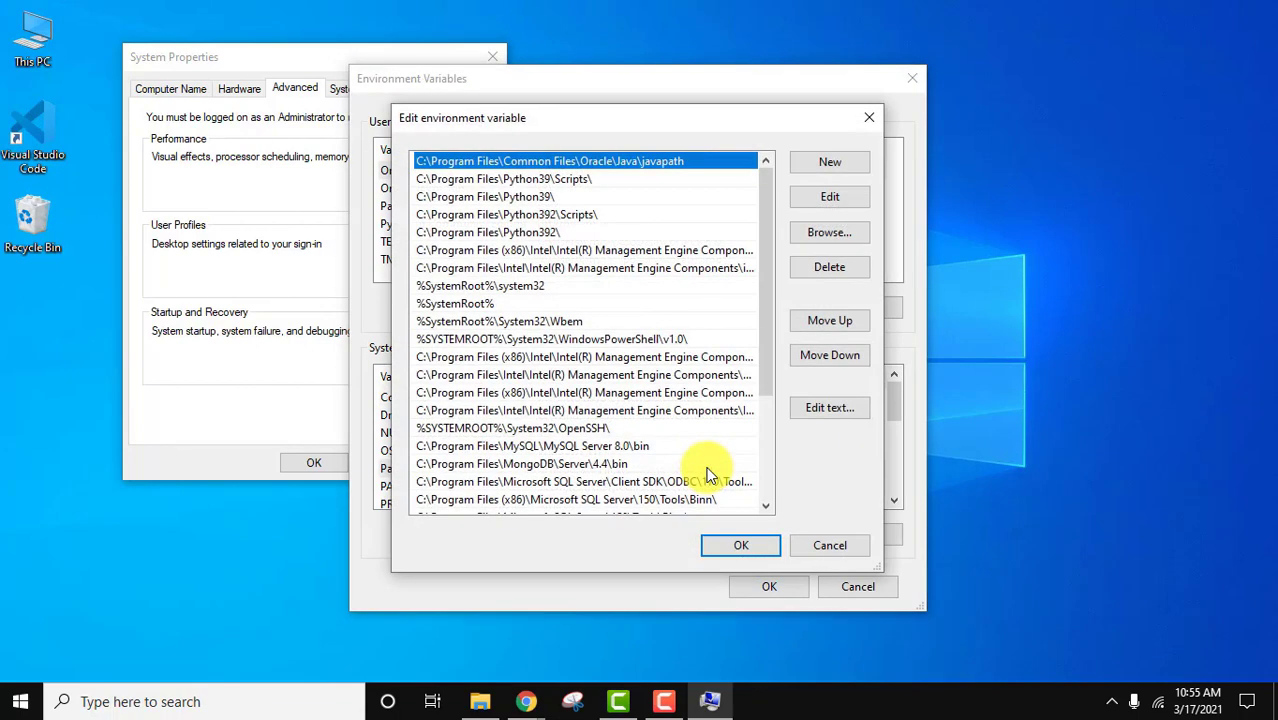
# Add C:\Program Files\Java\jdk-16\bin as a new entry at the end of the system Path variable.
pyautogui.scroll(-3, 765, 447)
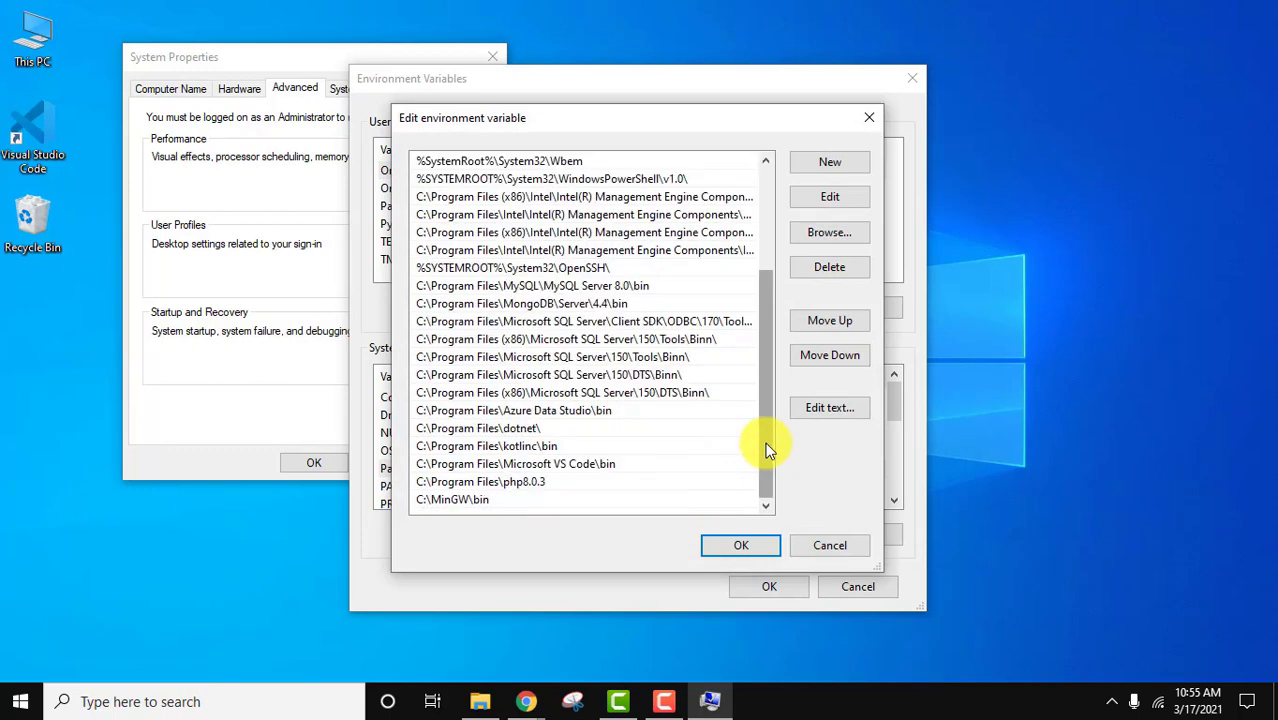
pyautogui.click(843, 168)
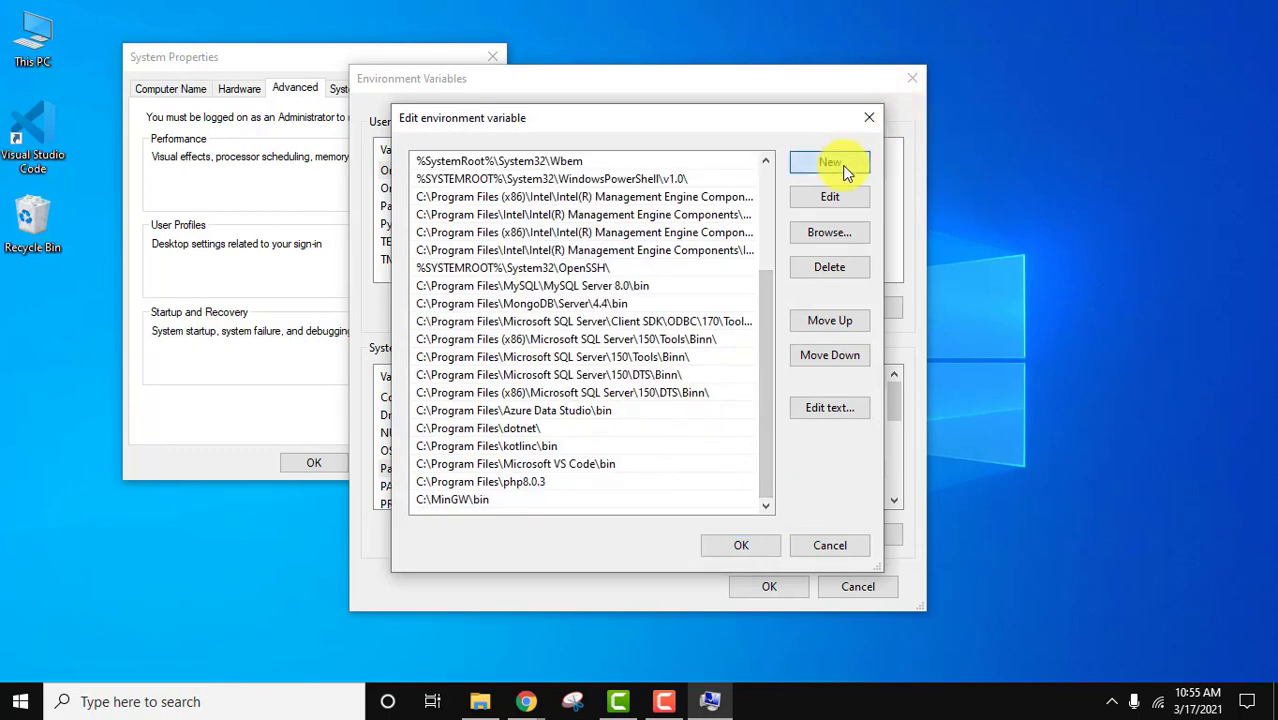
pyautogui.rightClick(428, 499)
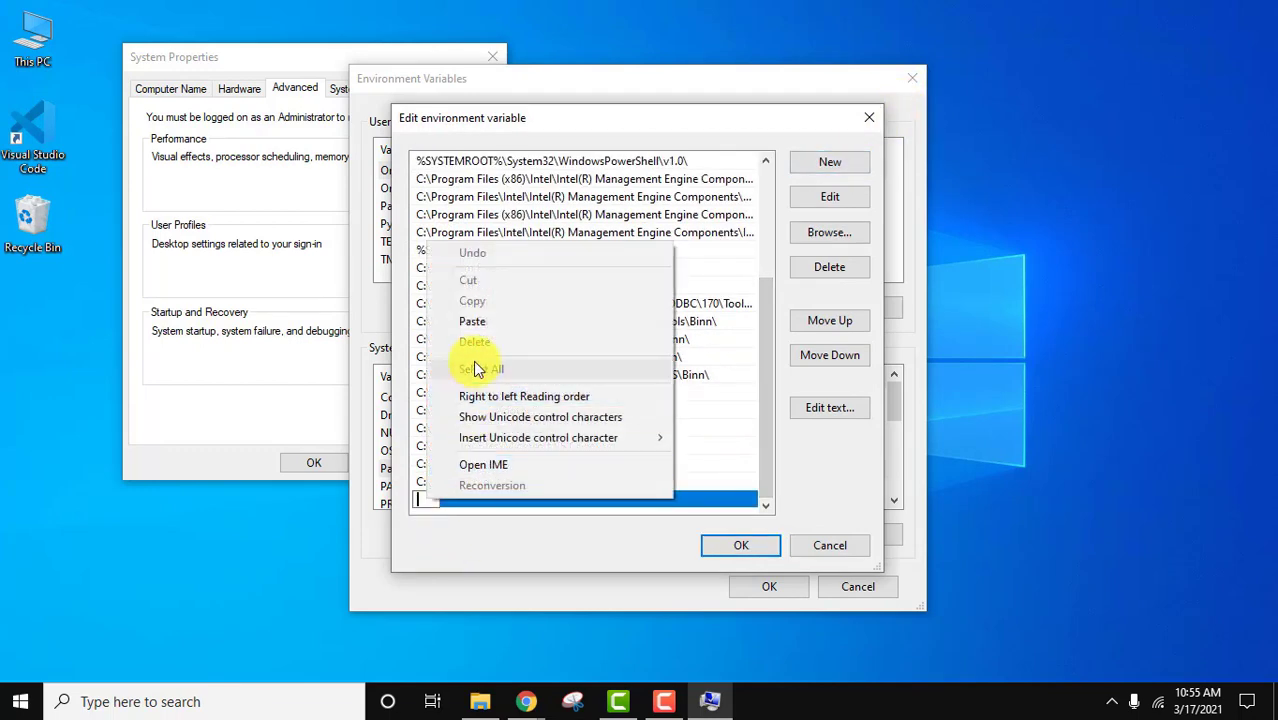
pyautogui.click(477, 322)
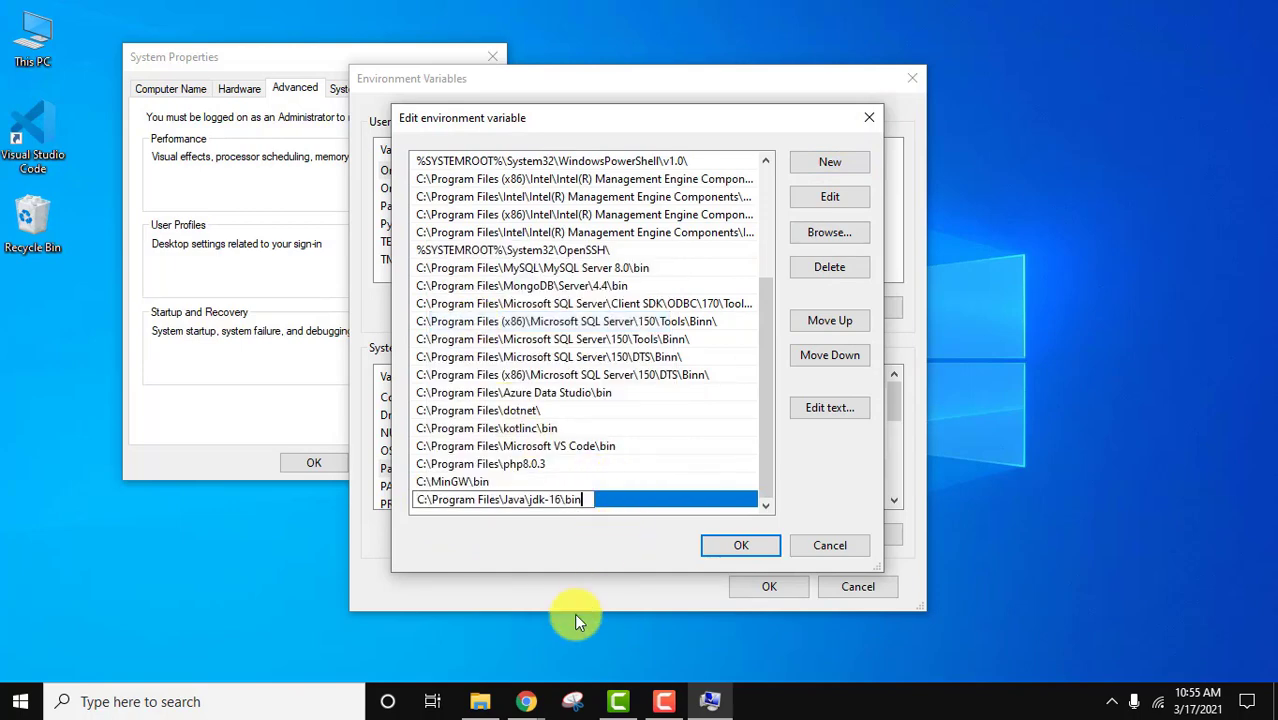
# Check the JDK bin folder's path in File Explorer against the new Path entry, and minimize File Explorer.
pyautogui.click(480, 701)
pyautogui.click(500, 150)
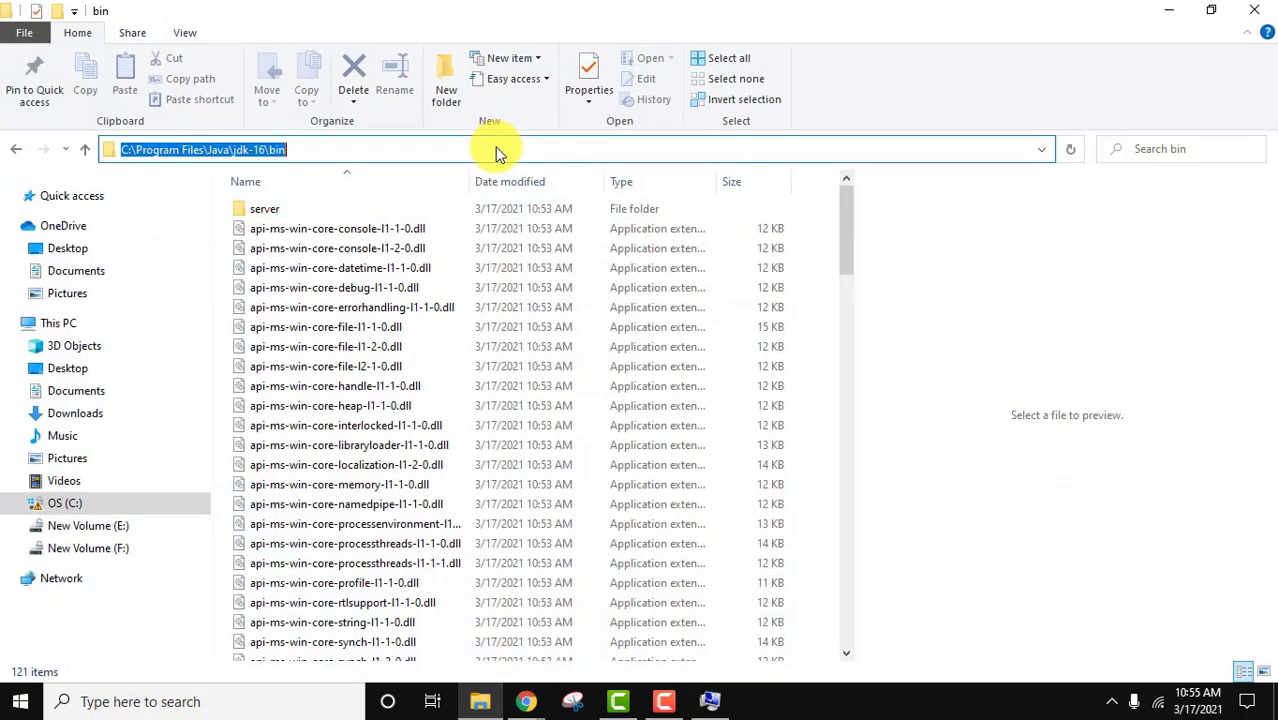
pyautogui.click(494, 146)
pyautogui.click(1172, 11)
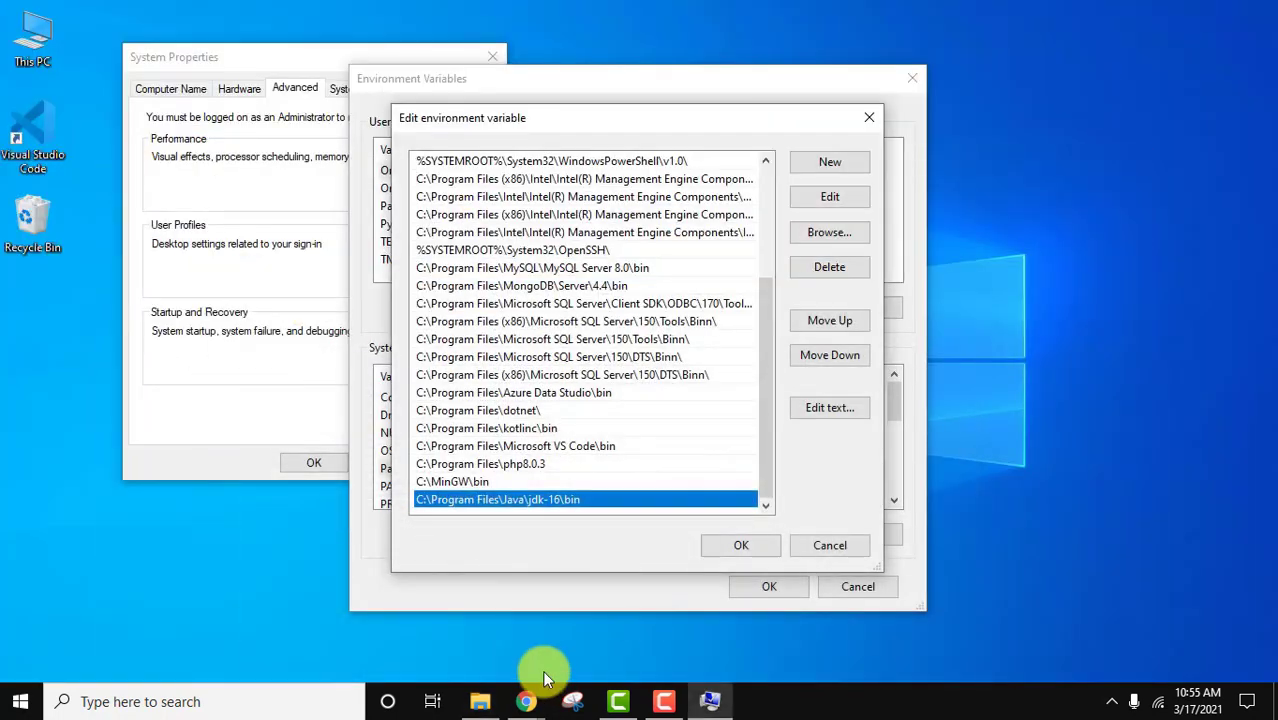
# Save the edited Path variable and close the Environment Variables and System Properties dialogs with the changes applied.
pyautogui.click(741, 545)
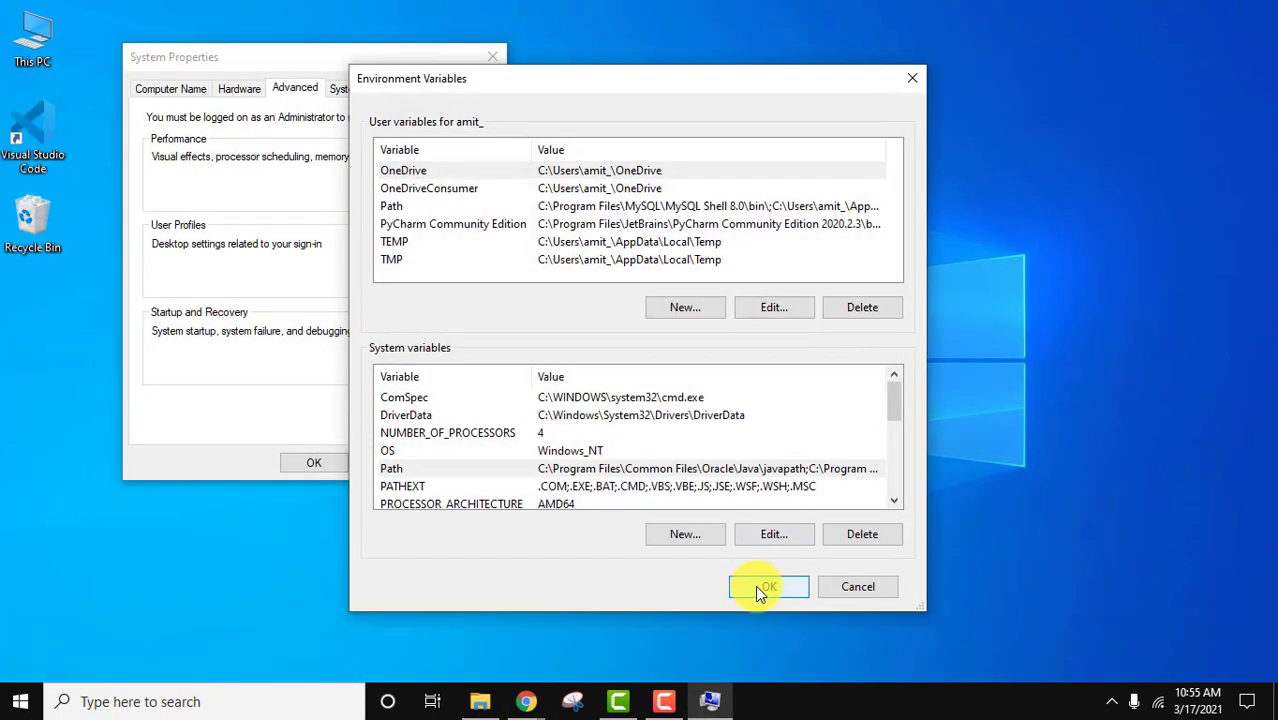
pyautogui.click(766, 586)
pyautogui.click(310, 462)
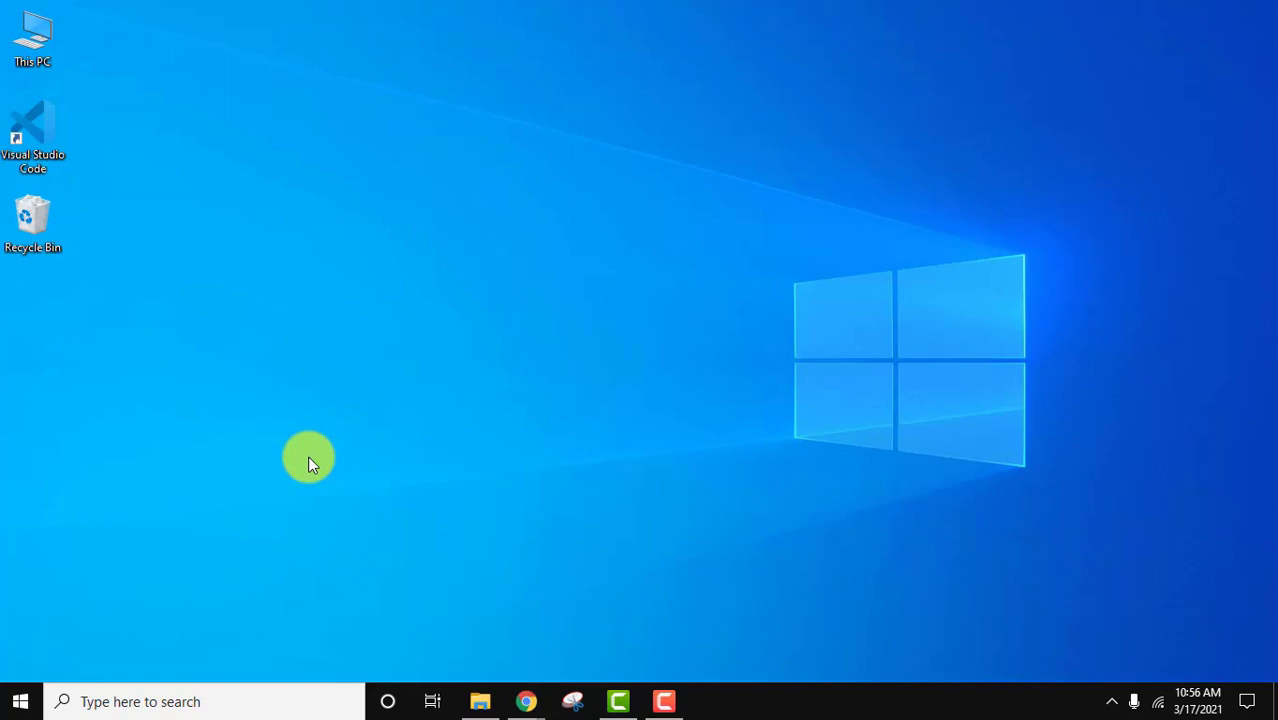
# Open Command Prompt and run java --version to check the Java installation.
pyautogui.click(24, 700)
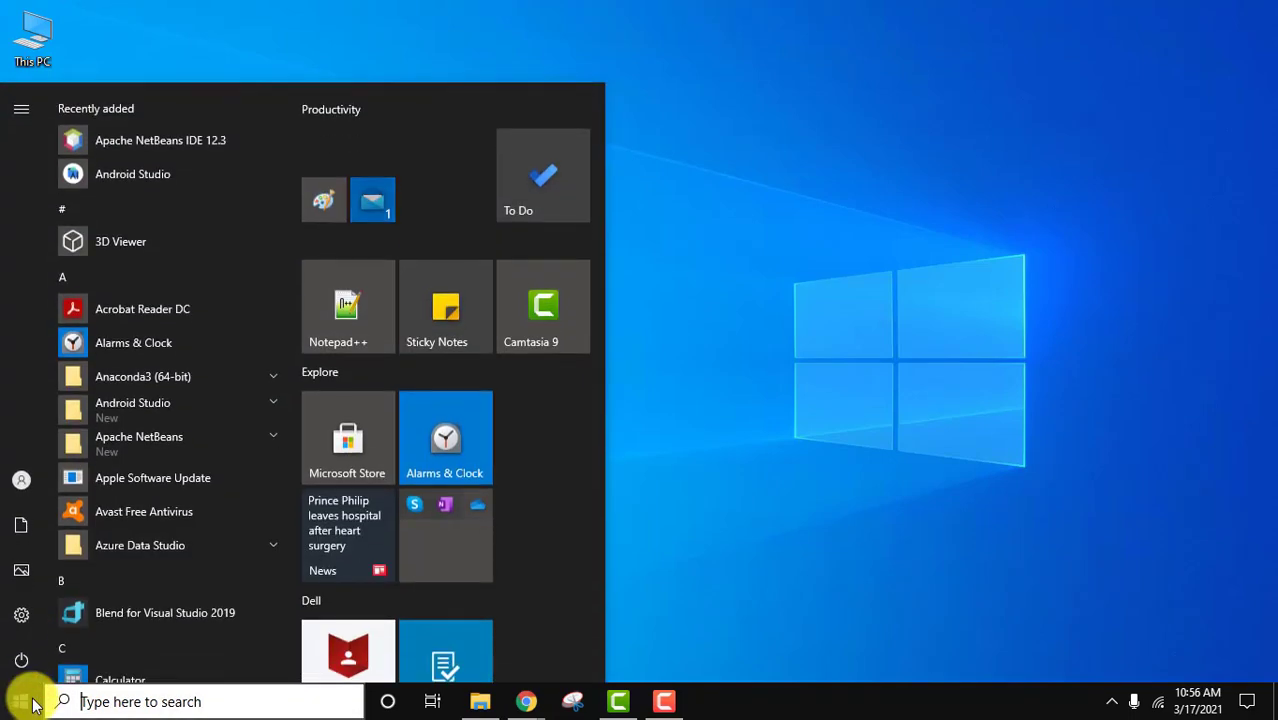
pyautogui.write('cmd')
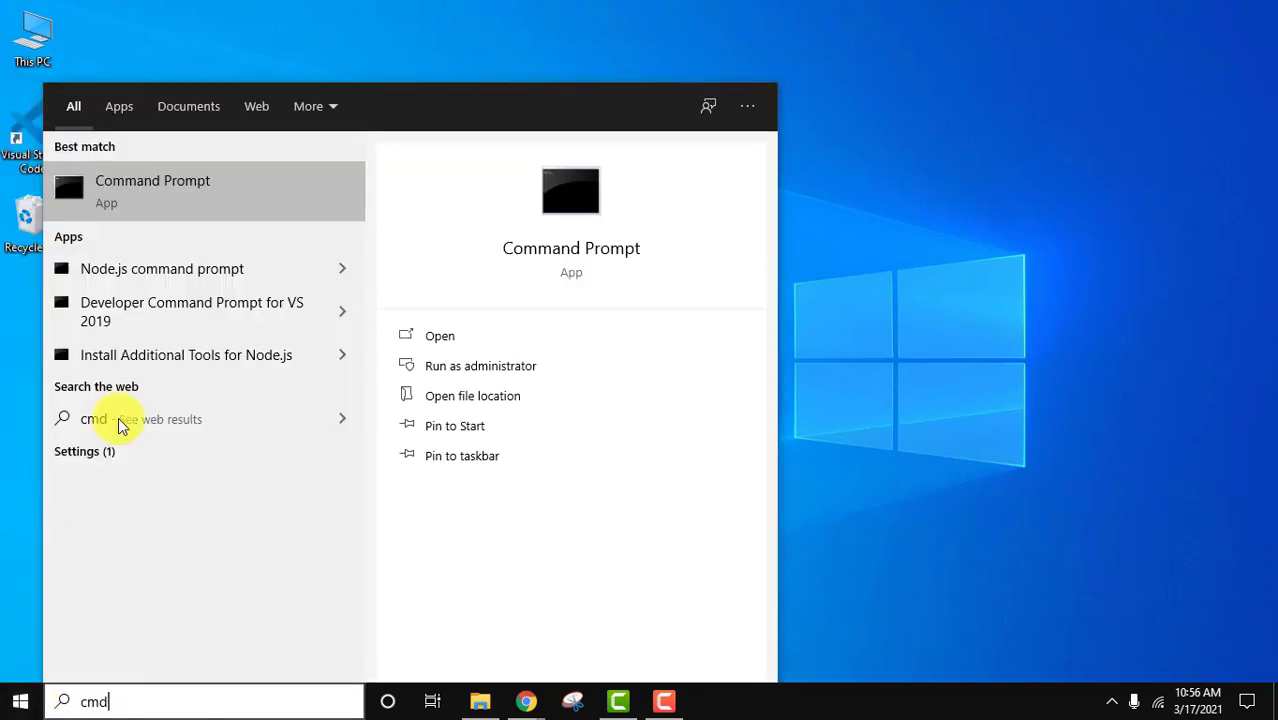
pyautogui.click(234, 197)
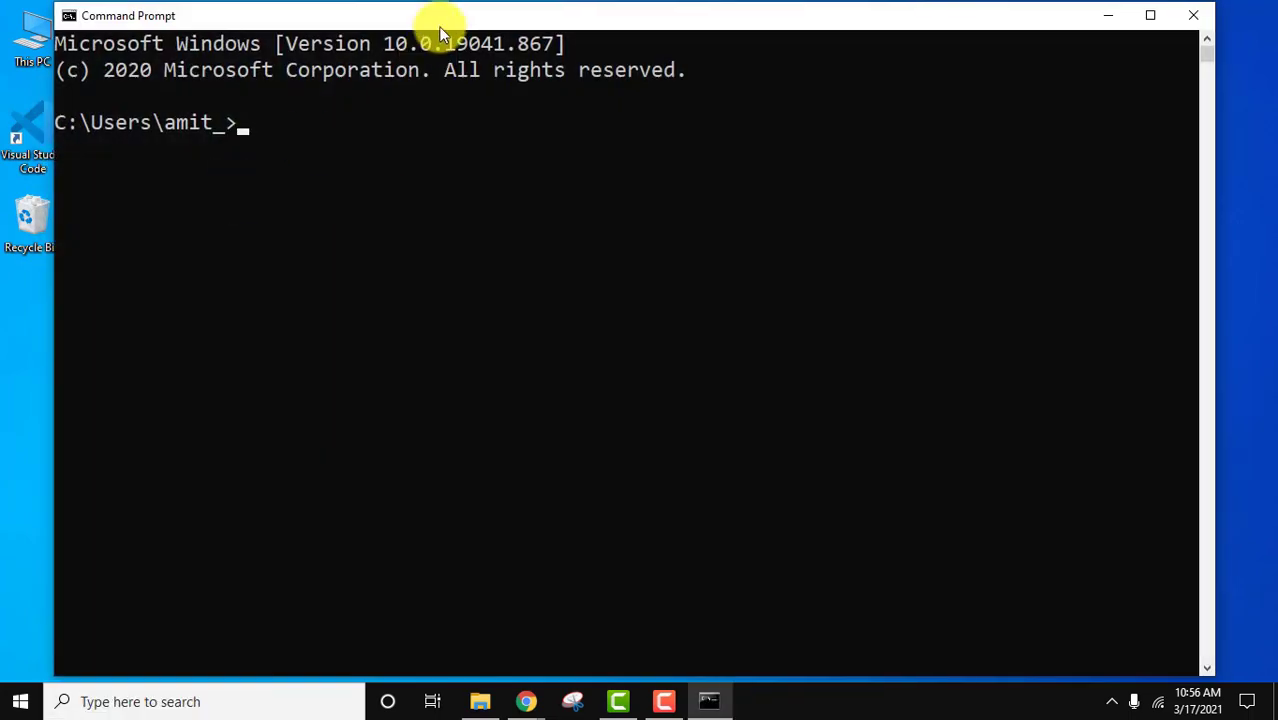
pyautogui.moveTo(442, 24); pyautogui.dragTo(474, 34)
pyautogui.write('java ')
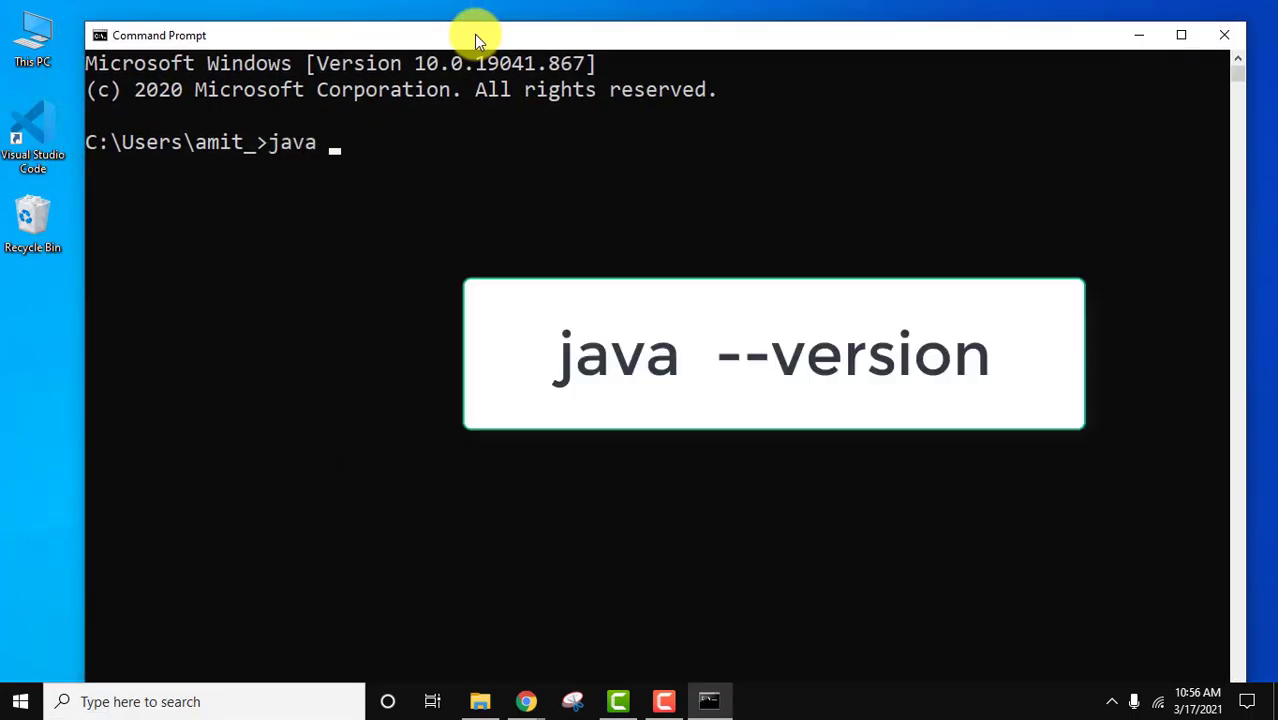
pyautogui.write('--version')
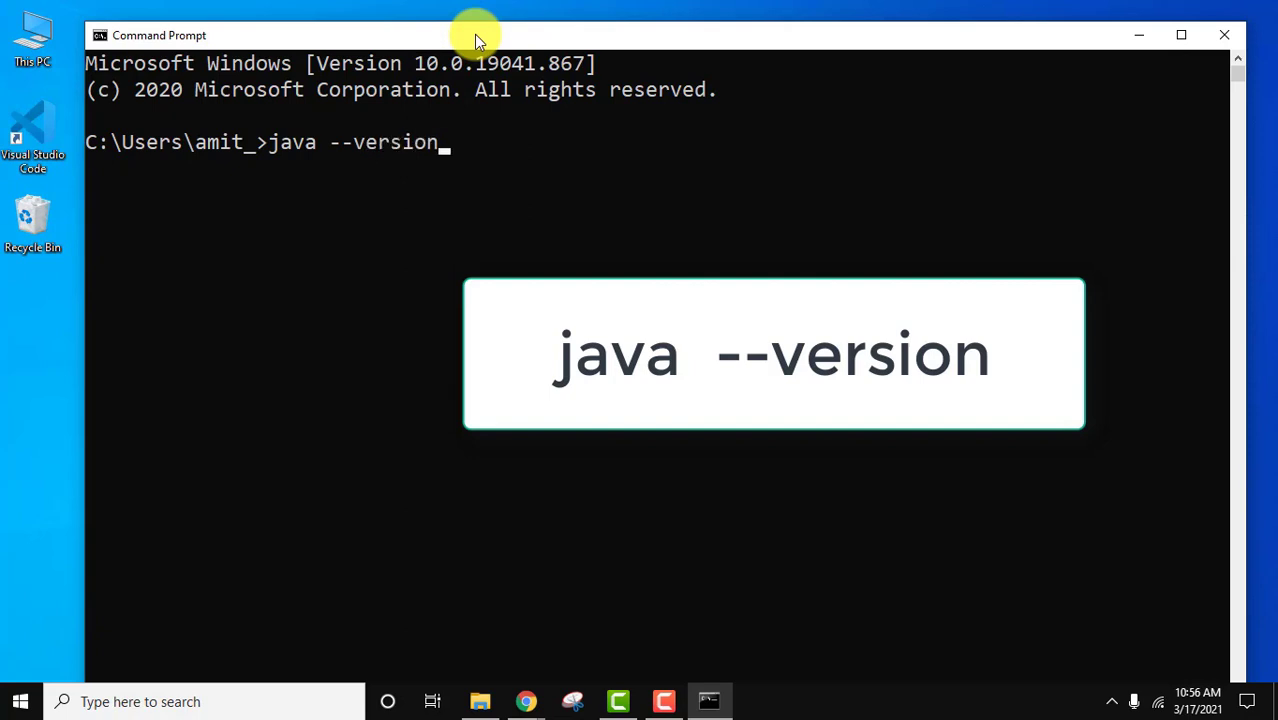
pyautogui.press('Return')
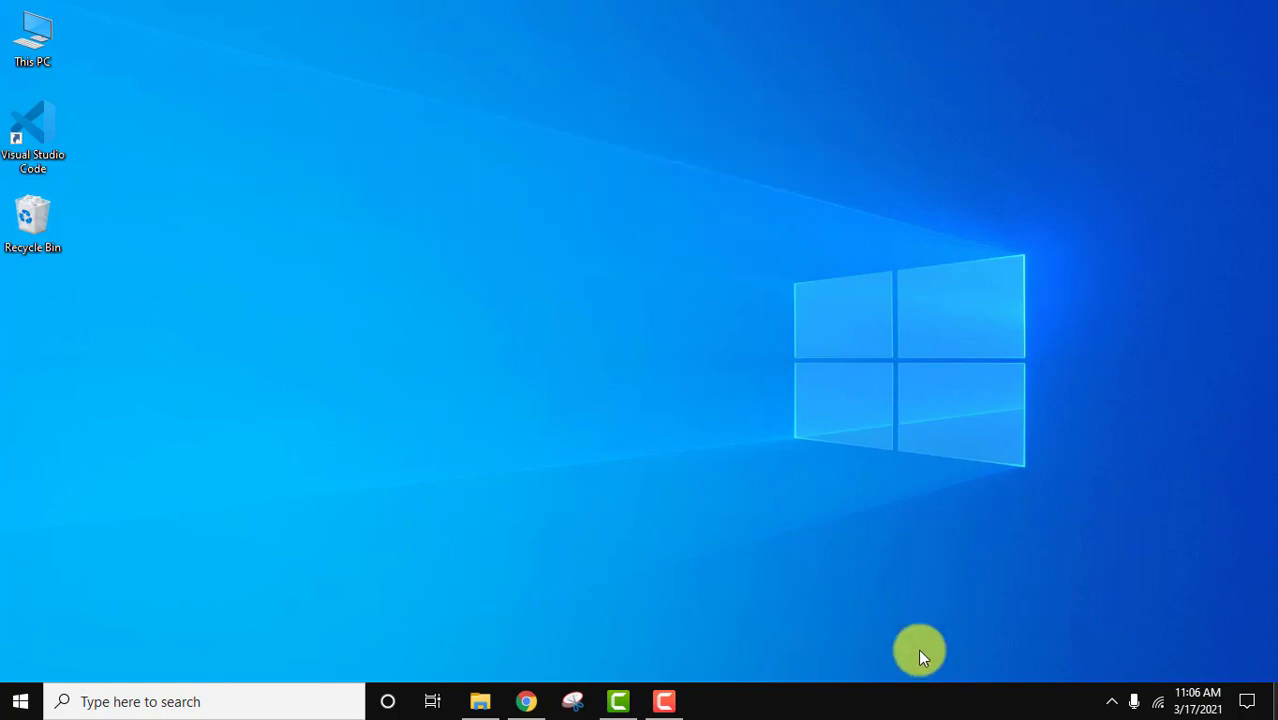
# Switch to Chrome, search Google for "eclipse" and open the eclipse.org website.
pyautogui.click(538, 705)
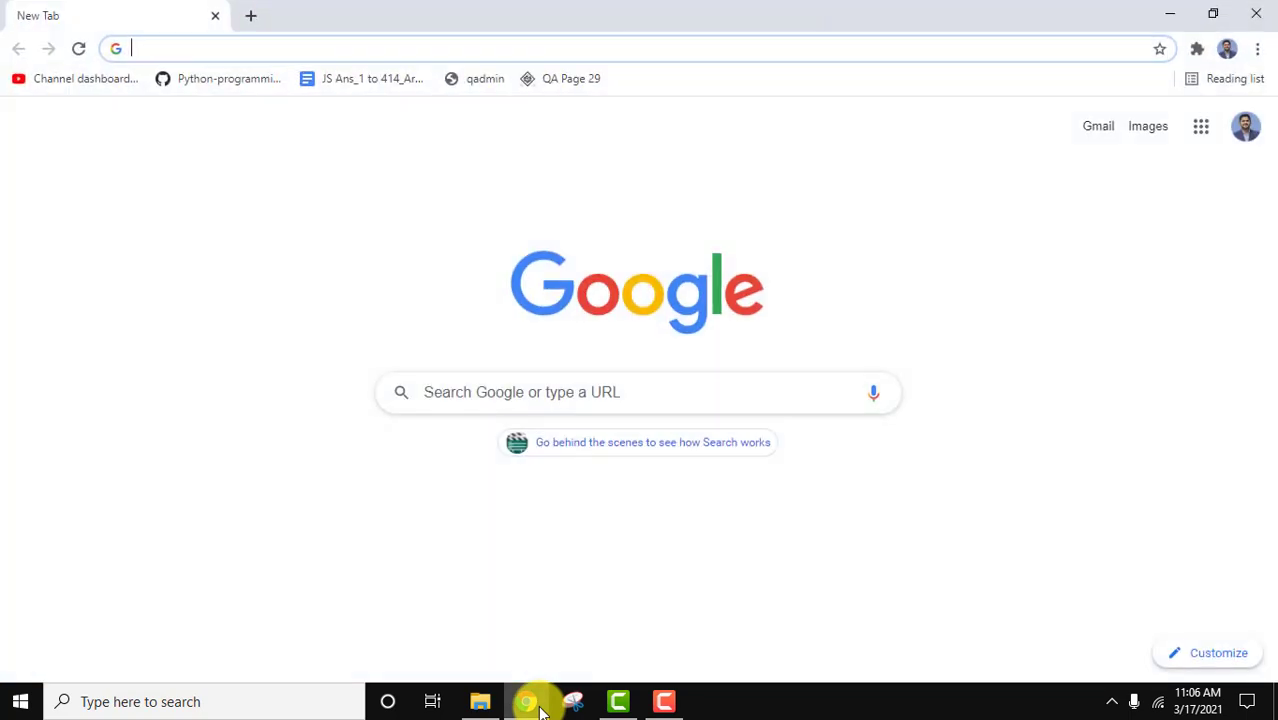
pyautogui.click(632, 405)
pyautogui.write('eclipse')
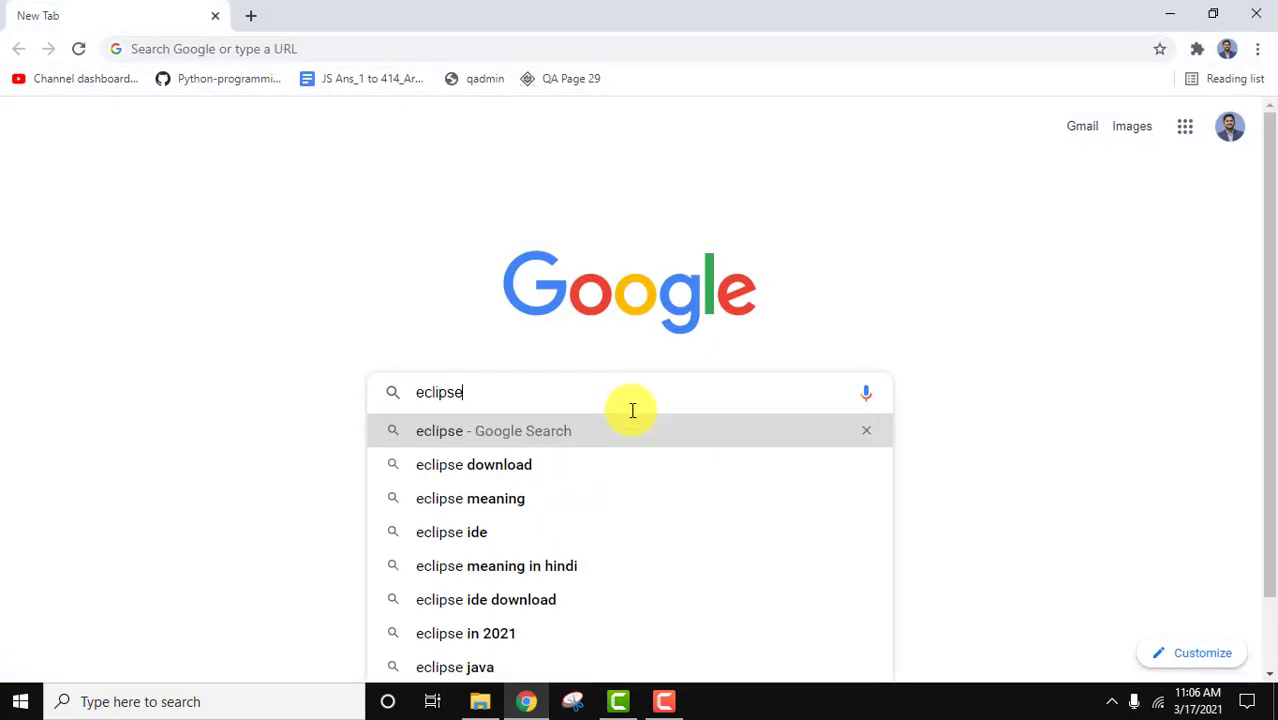
pyautogui.press('Return')
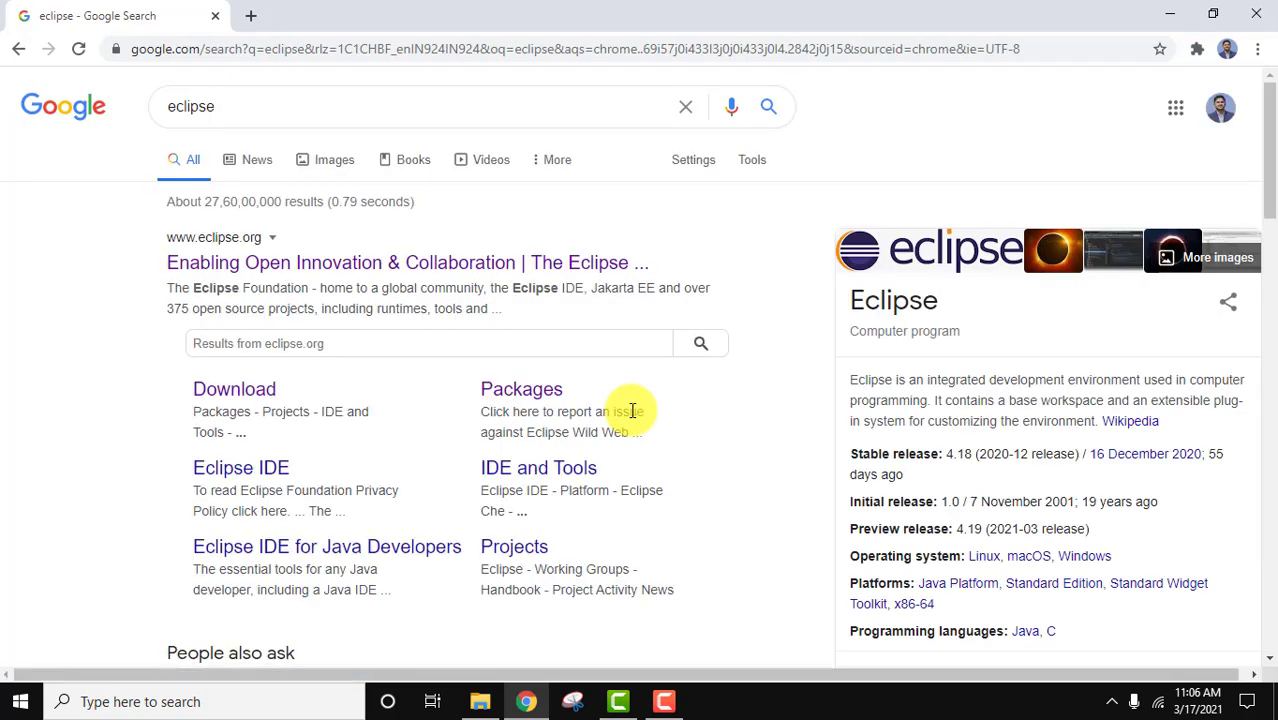
pyautogui.click(270, 275)
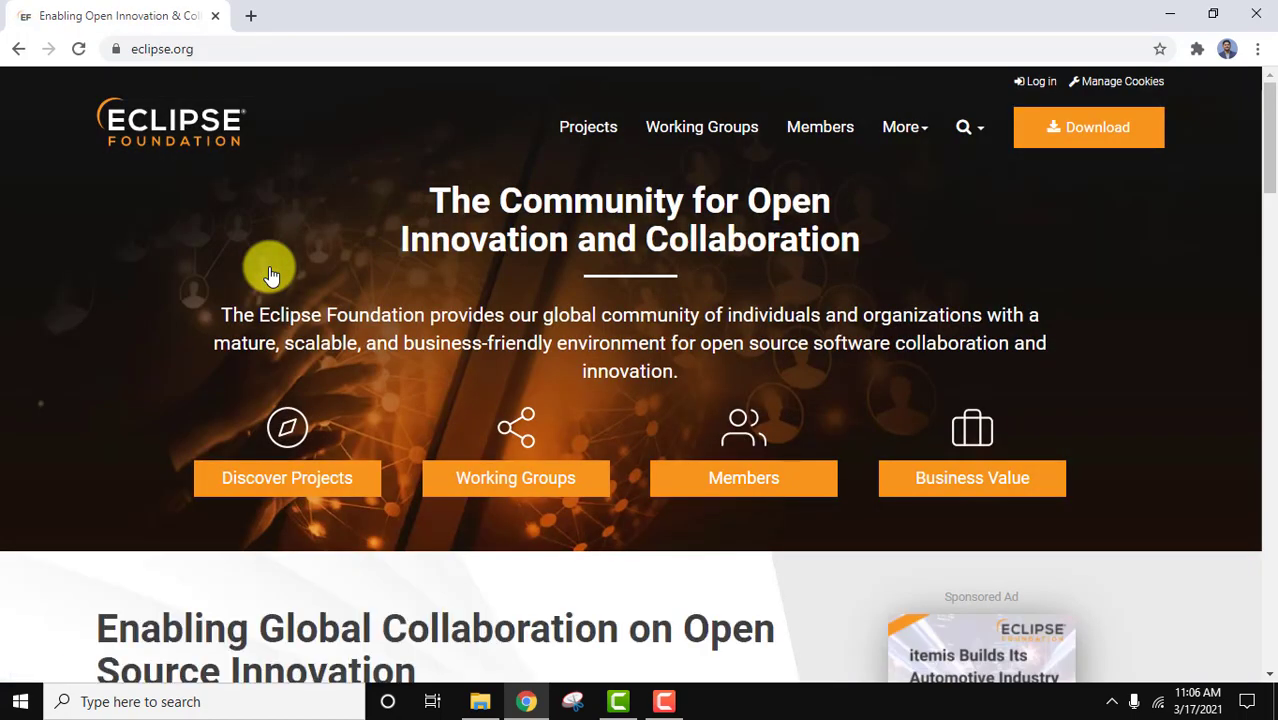
# Download the Eclipse IDE 2020-12 x86_64 installer, eclipse-inst-jre-win64.exe, from the Eclipse downloads page.
pyautogui.click(1117, 130)
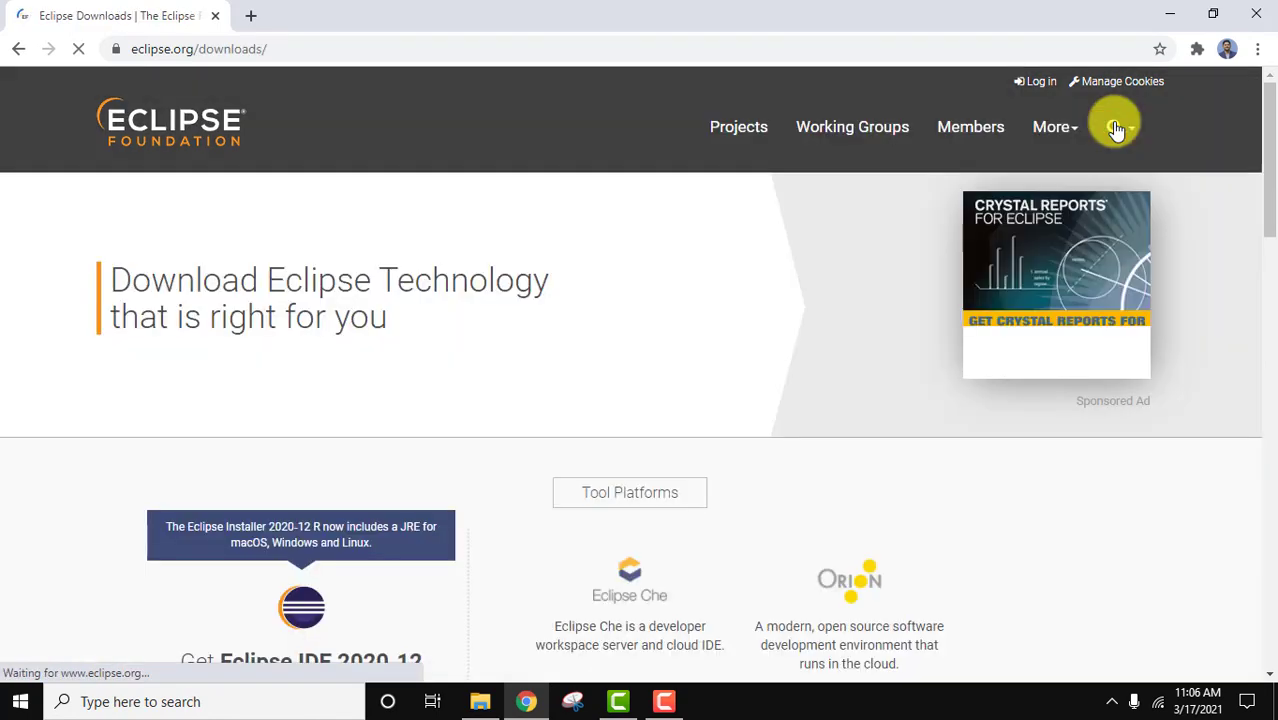
pyautogui.moveTo(1270, 186); pyautogui.dragTo(1266, 251)
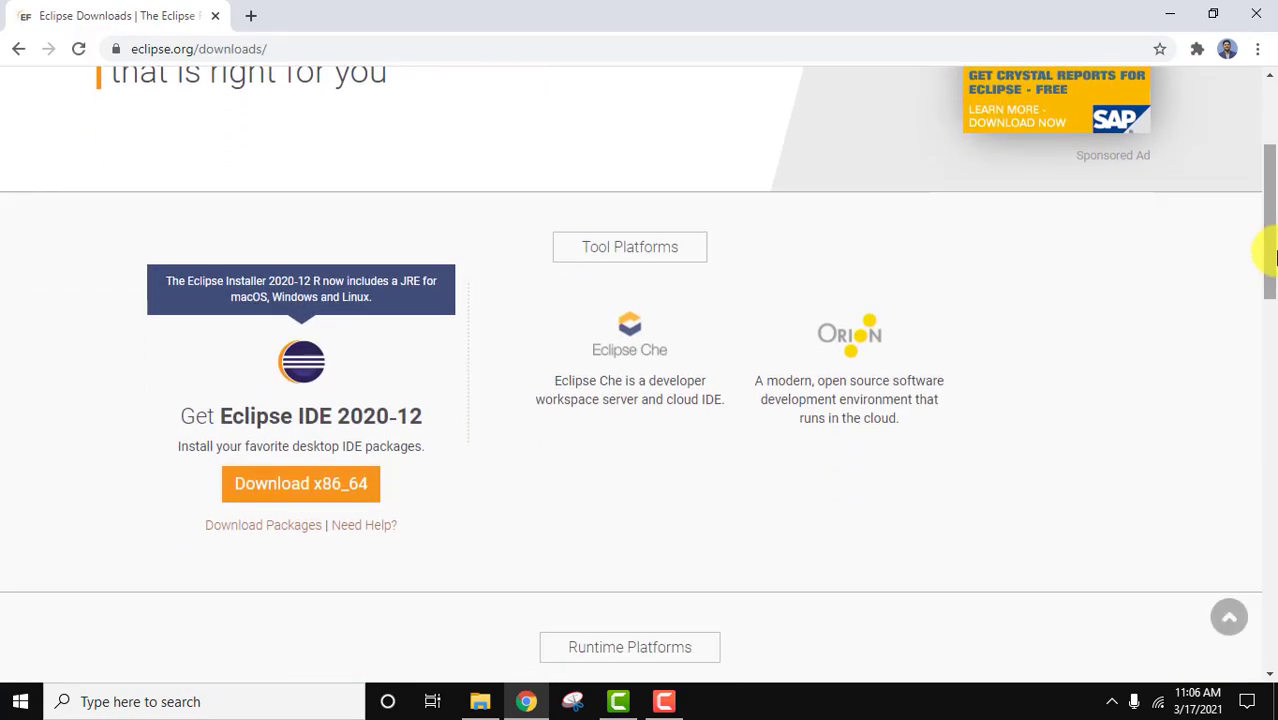
pyautogui.click(352, 497)
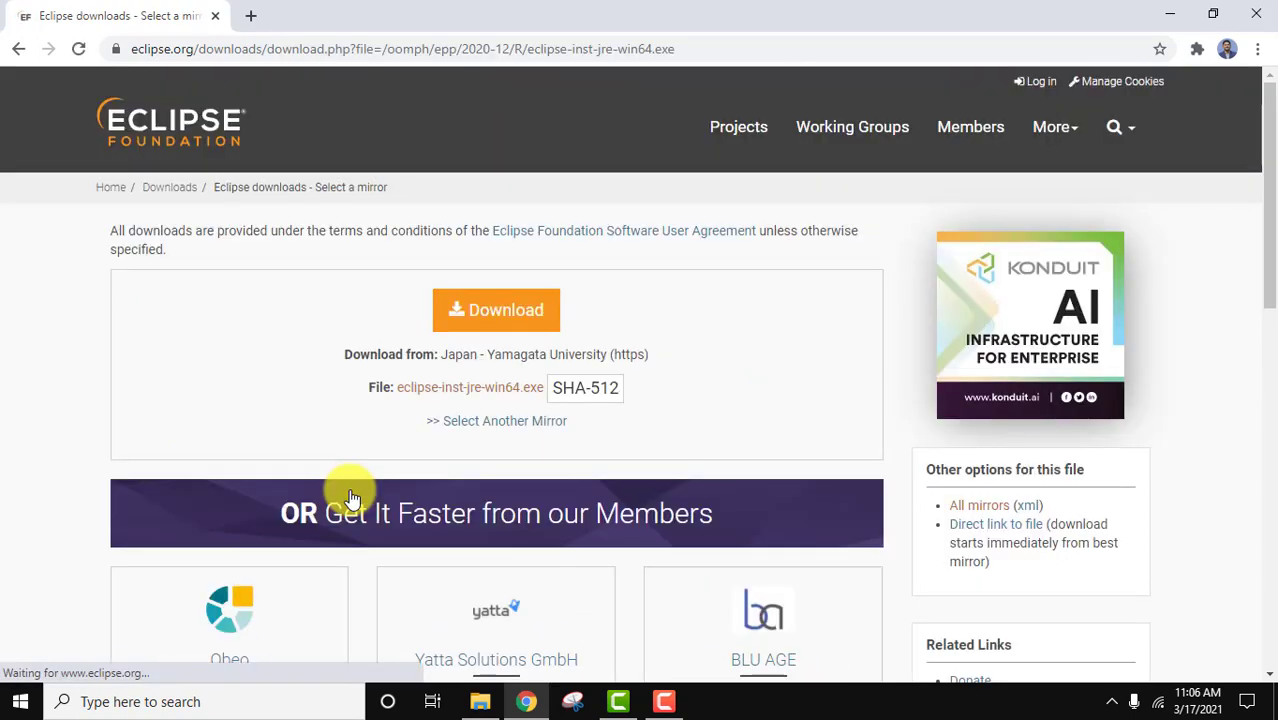
pyautogui.click(543, 320)
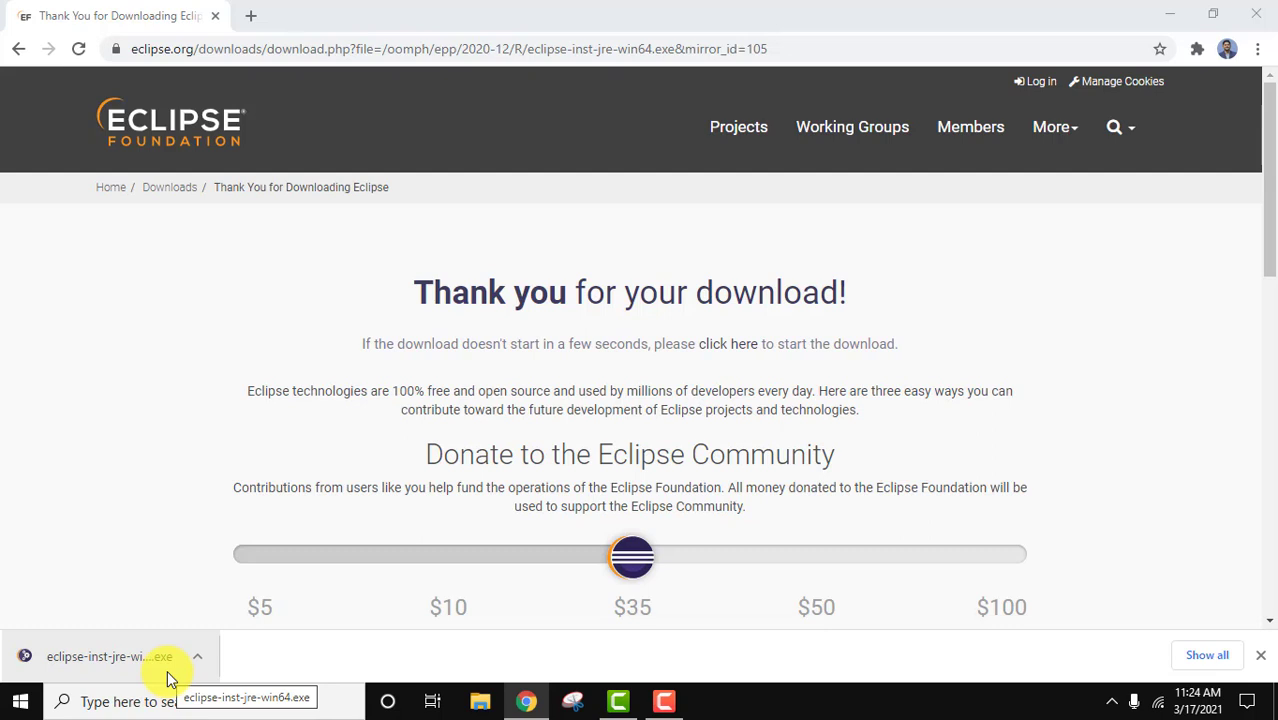
# Run the downloaded eclipse-inst-jre-win64.exe and choose the Eclipse IDE for Java Developers package.
pyautogui.click(168, 672)
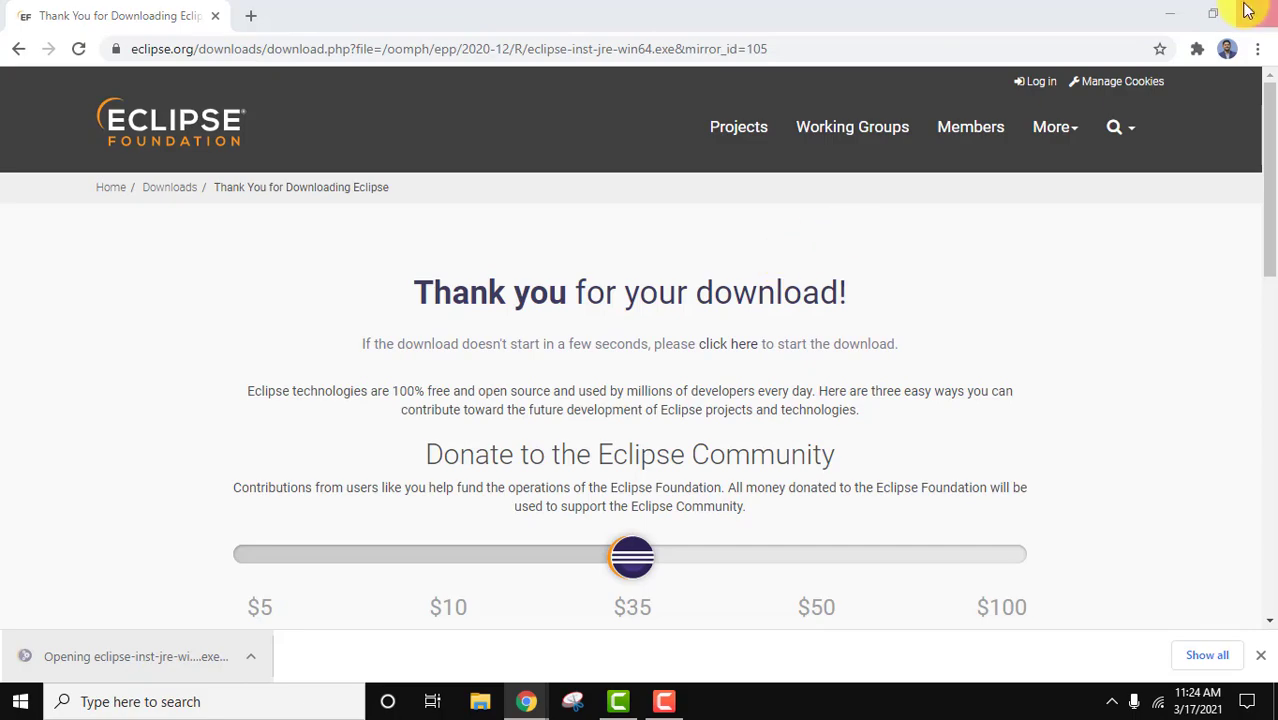
pyautogui.click(1180, 11)
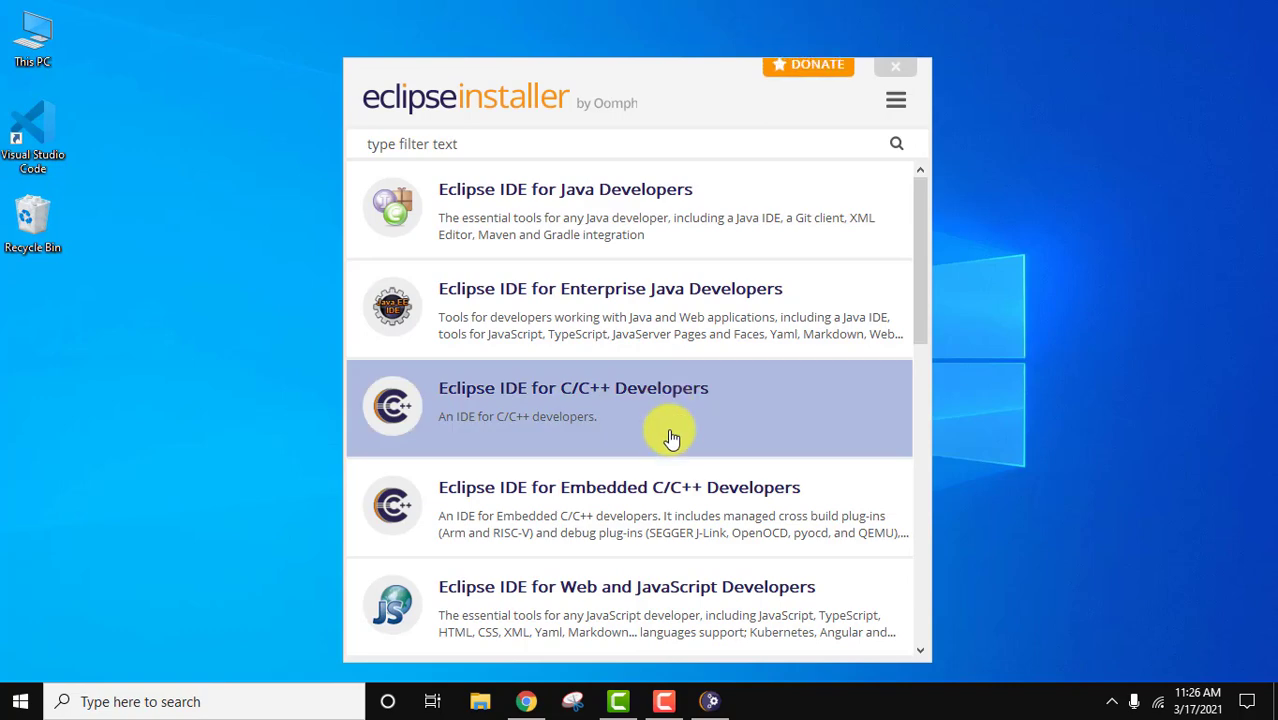
pyautogui.moveTo(920, 259); pyautogui.dragTo(934, 326)
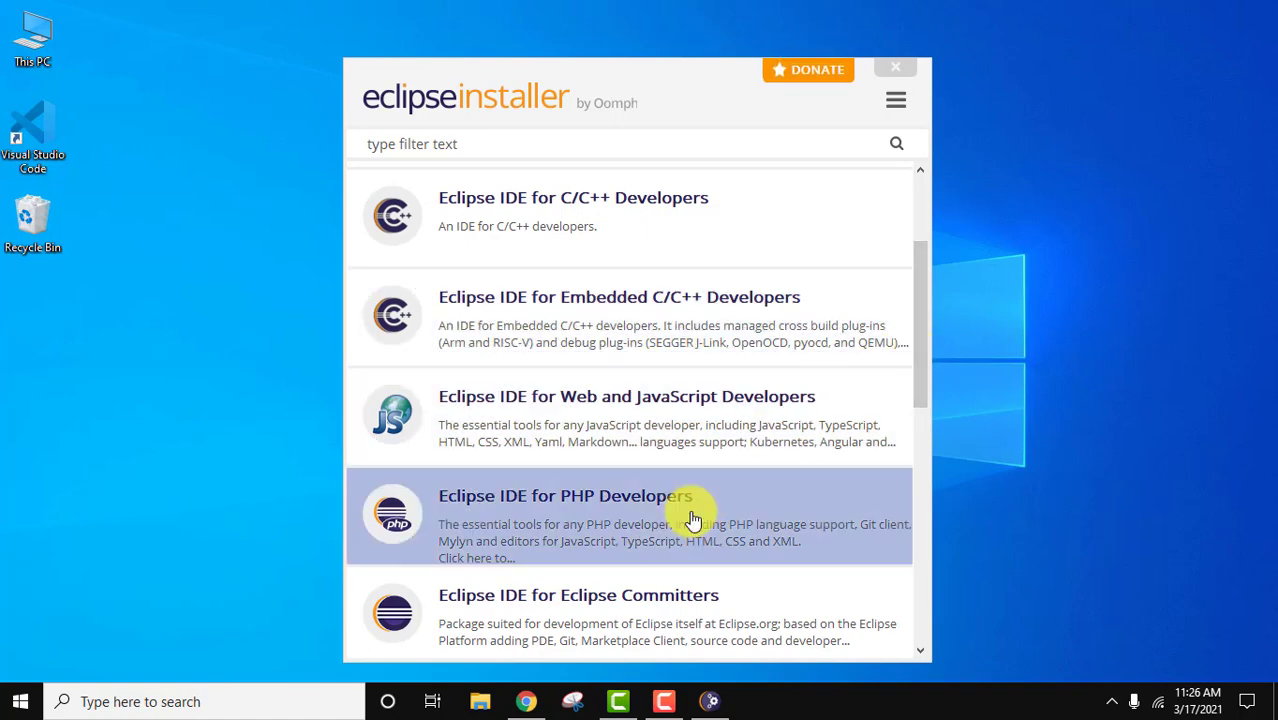
pyautogui.moveTo(919, 325); pyautogui.dragTo(921, 206)
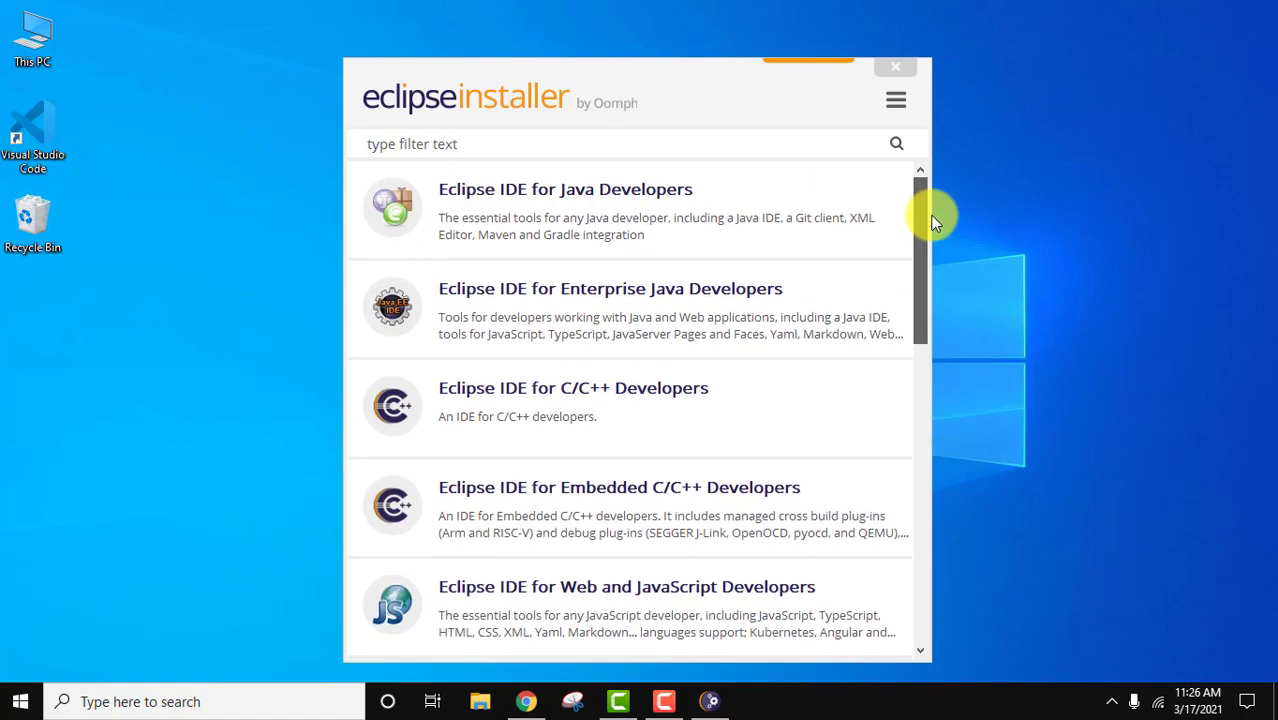
pyautogui.click(673, 245)
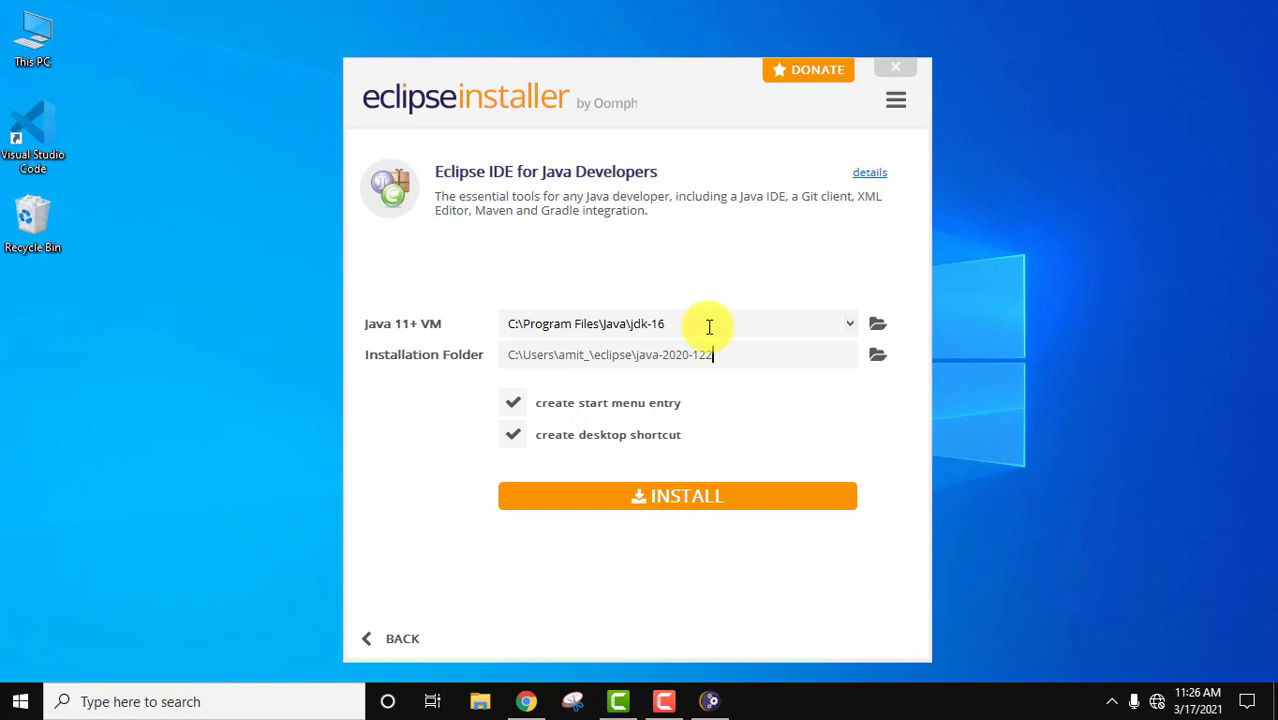
# Install Eclipse IDE for Java Developers in the suggested folder using jdk-16, with a start menu entry and desktop shortcut.
pyautogui.click(752, 366)
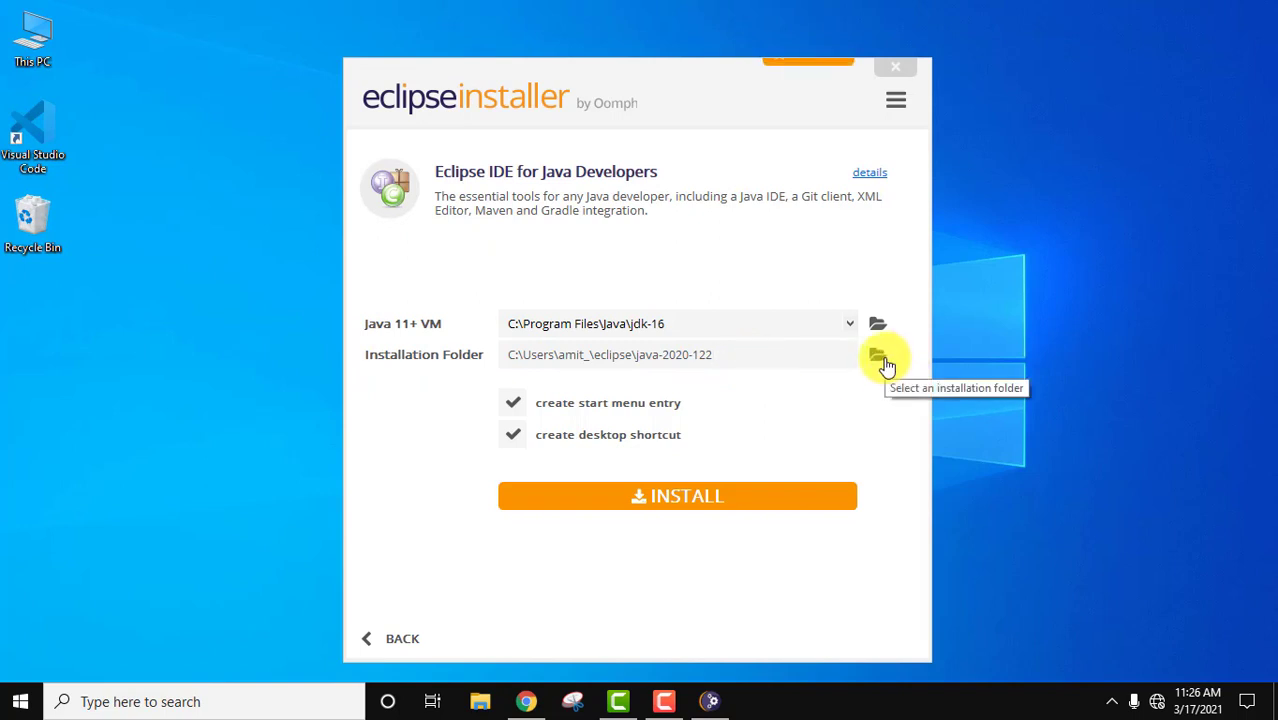
pyautogui.doubleClick(714, 357)
pyautogui.click(714, 357)
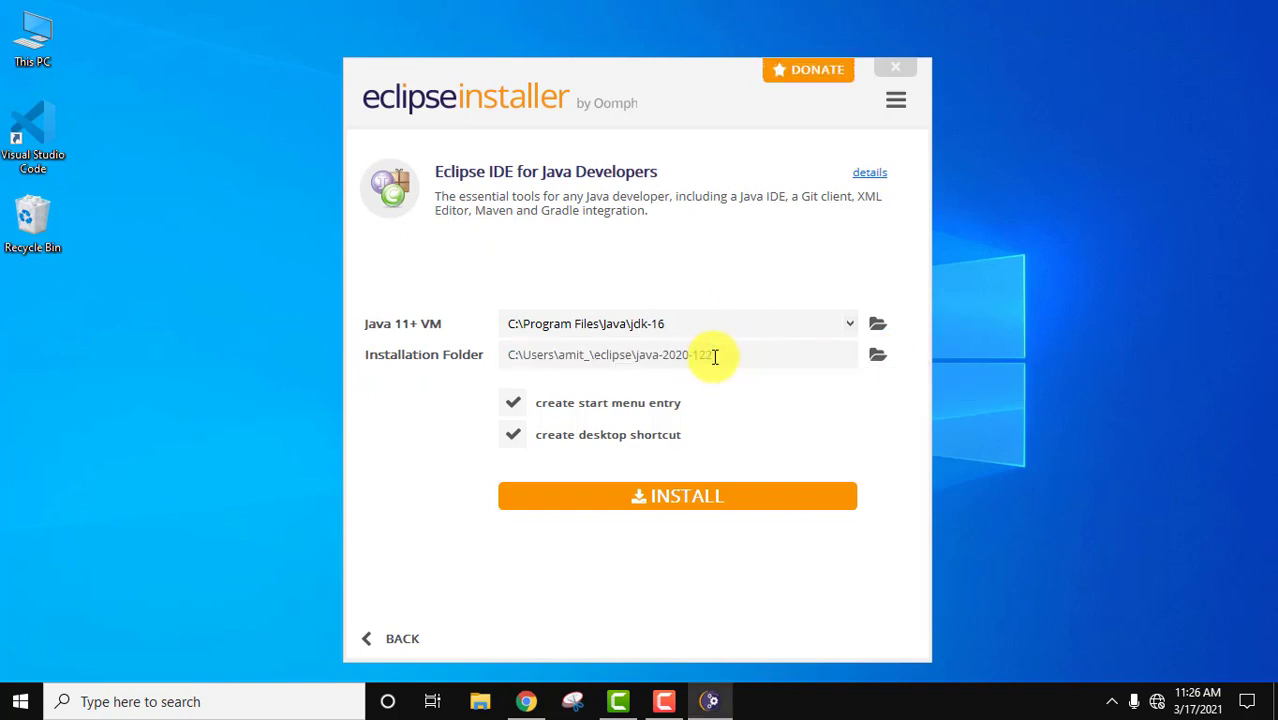
pyautogui.click(514, 436)
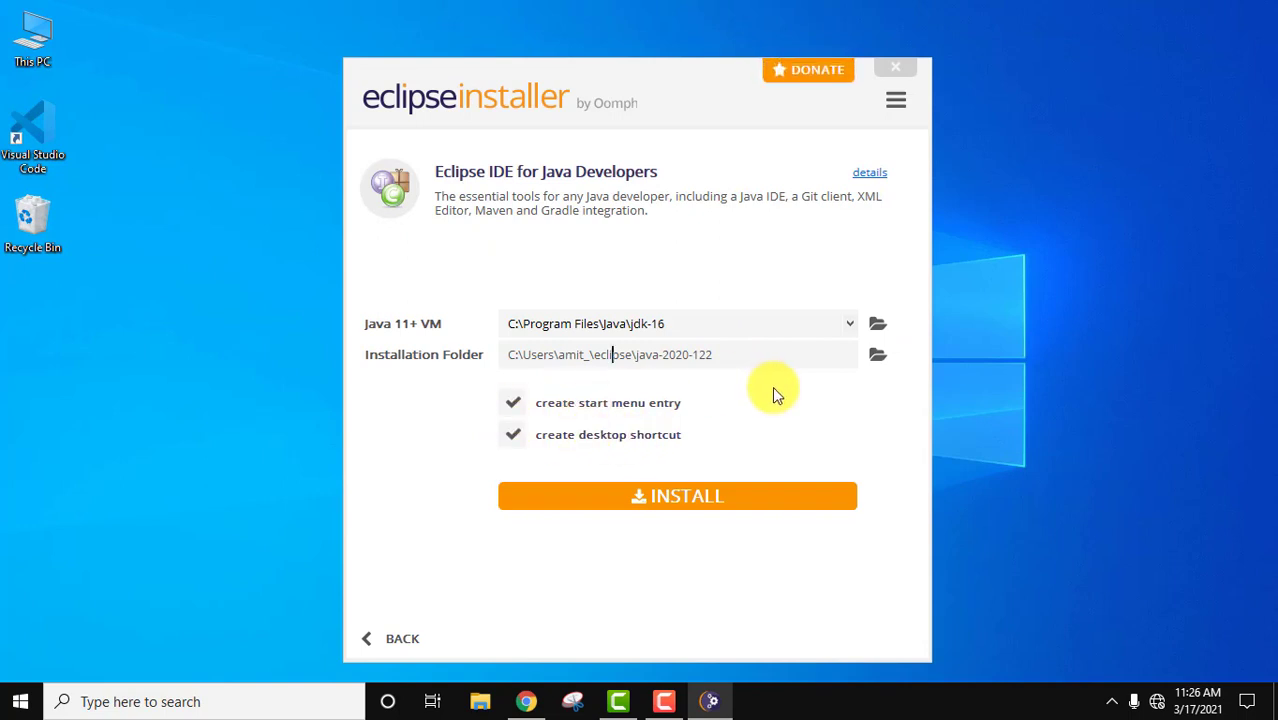
pyautogui.click(741, 511)
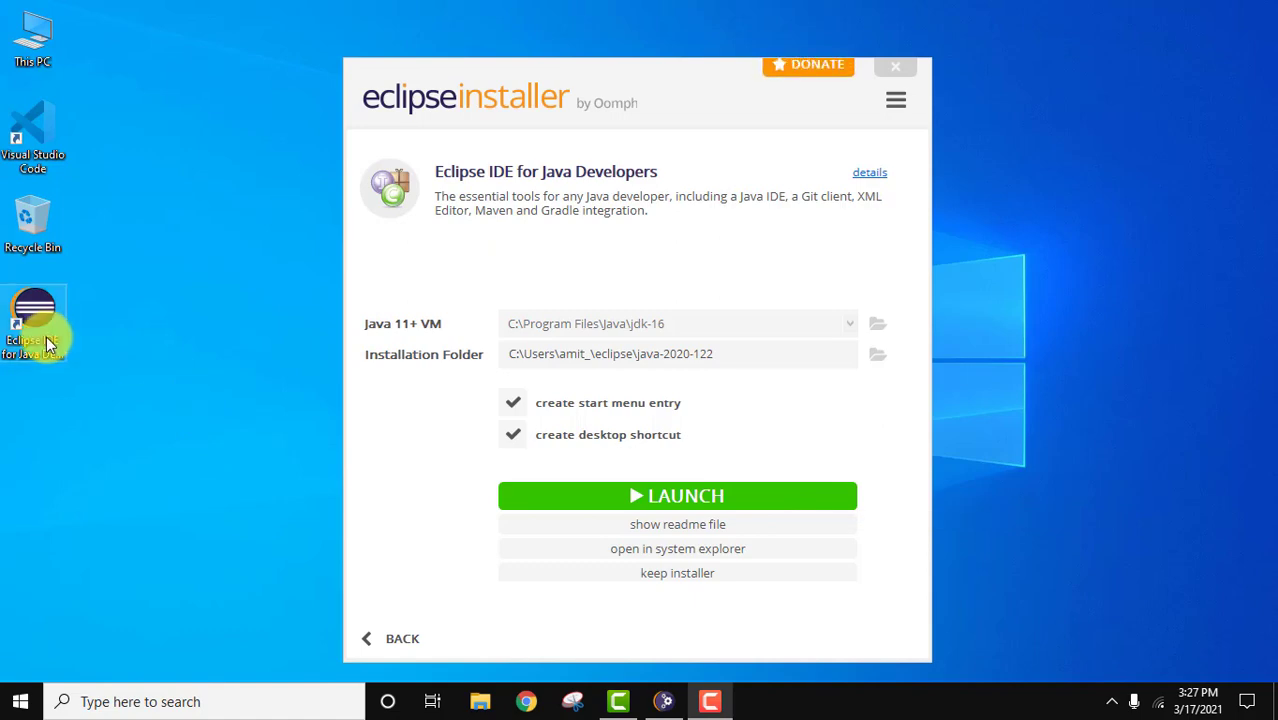
# Search Windows for "ecli" to check the Start menu entry for Eclipse, and dismiss the search.
pyautogui.click(22, 702)
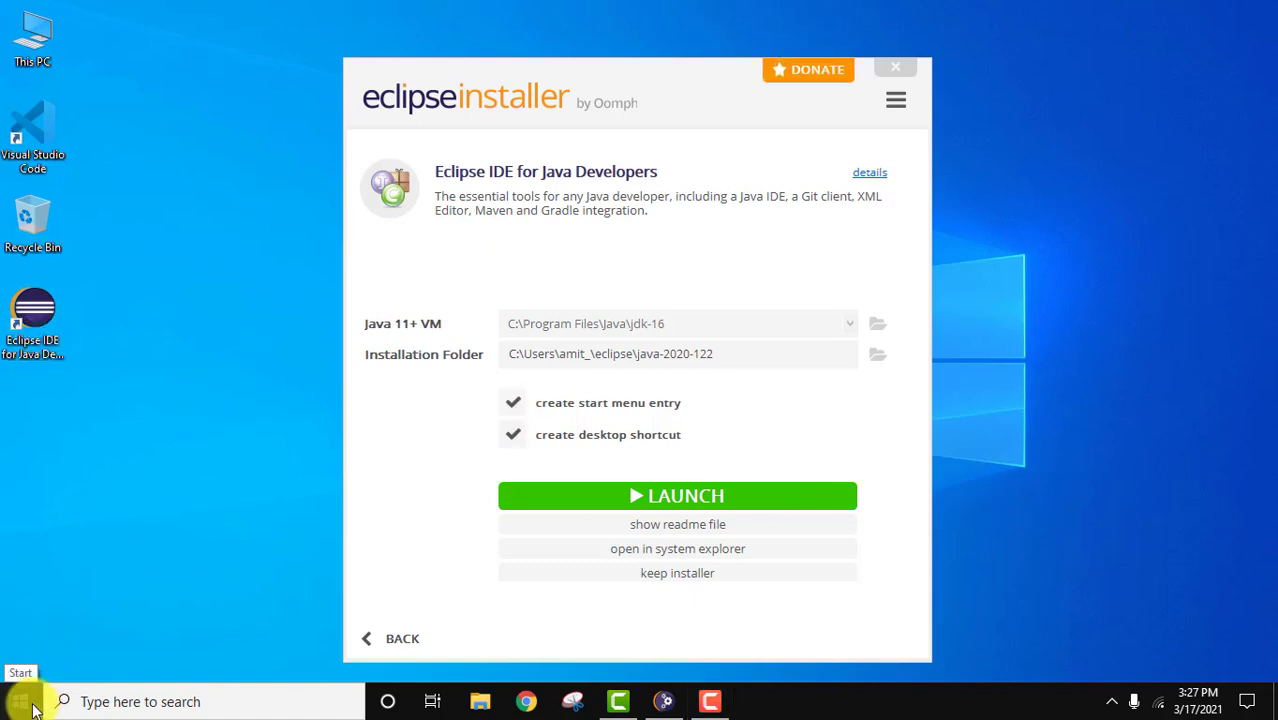
pyautogui.write('ecli')
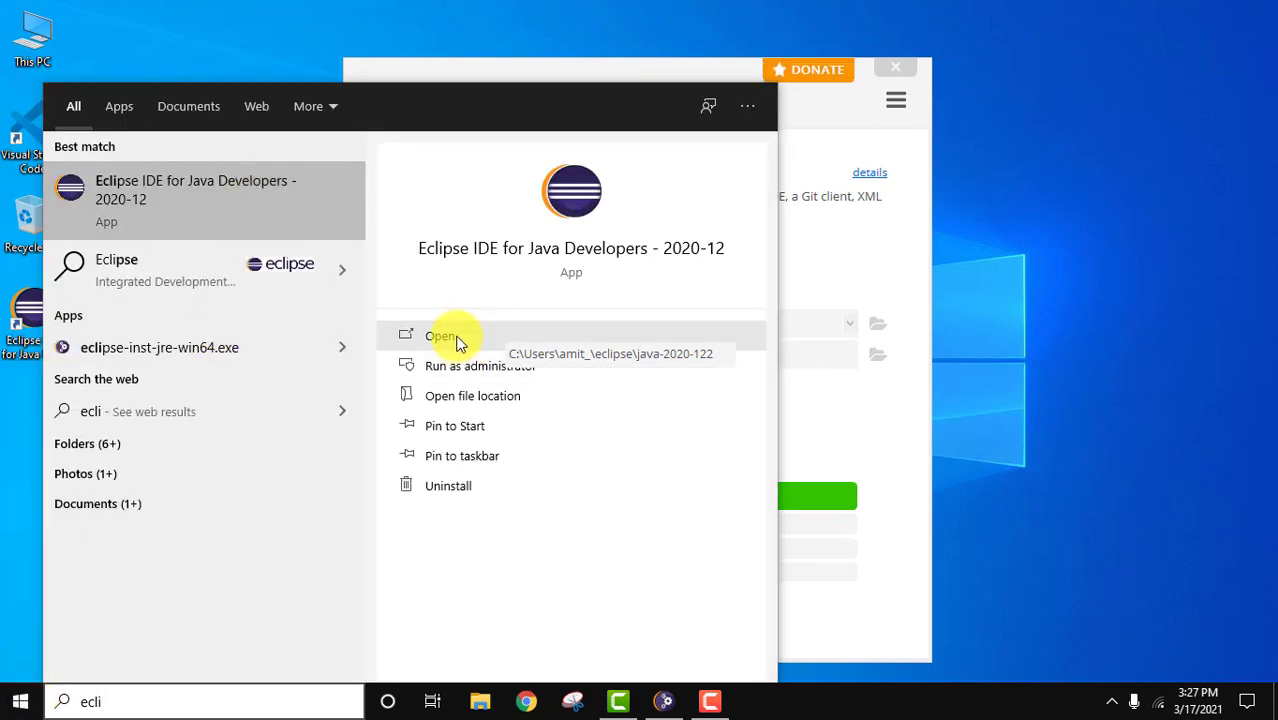
pyautogui.click(1077, 423)
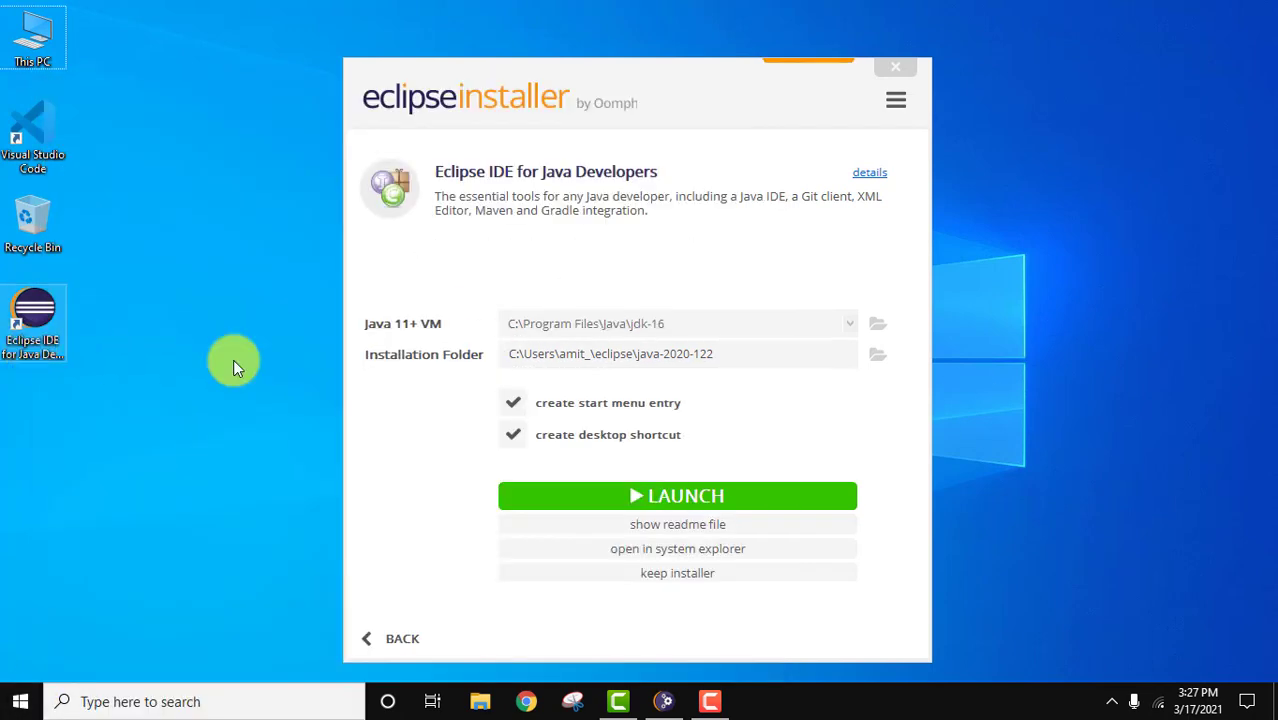
# Launch the newly installed Eclipse IDE for Java Developers from the finished installer.
pyautogui.click(718, 497)
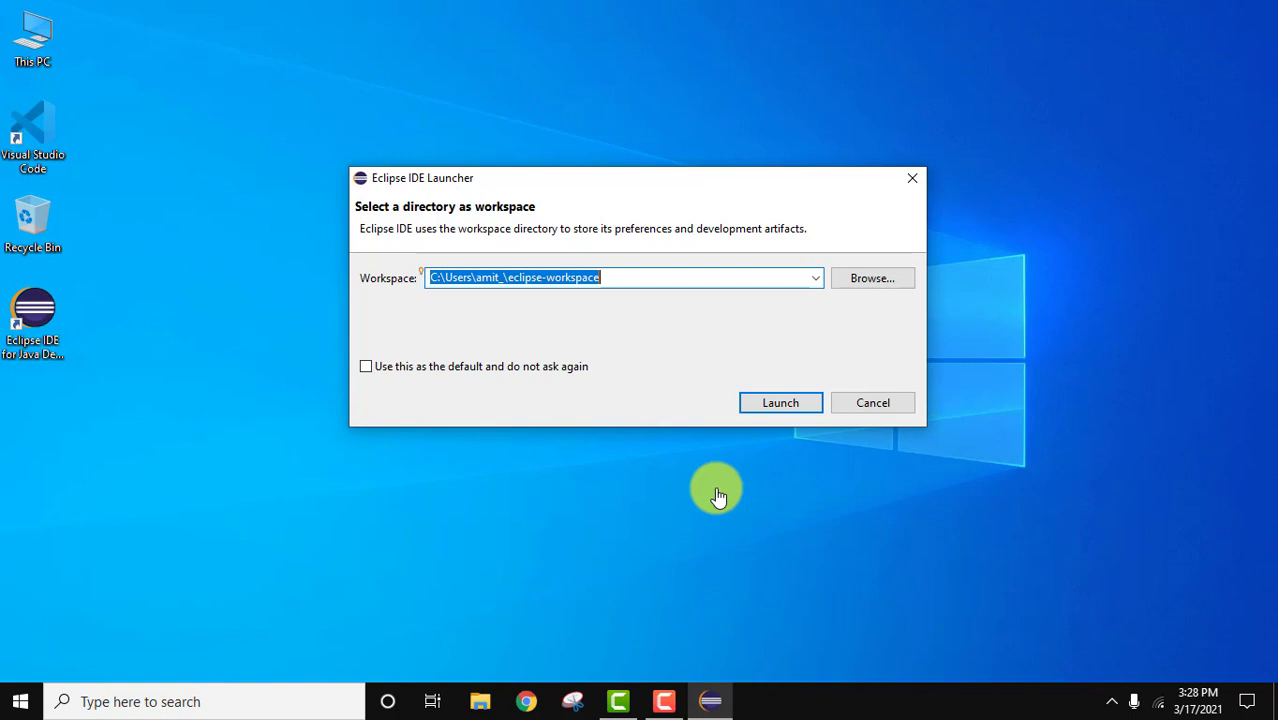
pyautogui.click(718, 495)
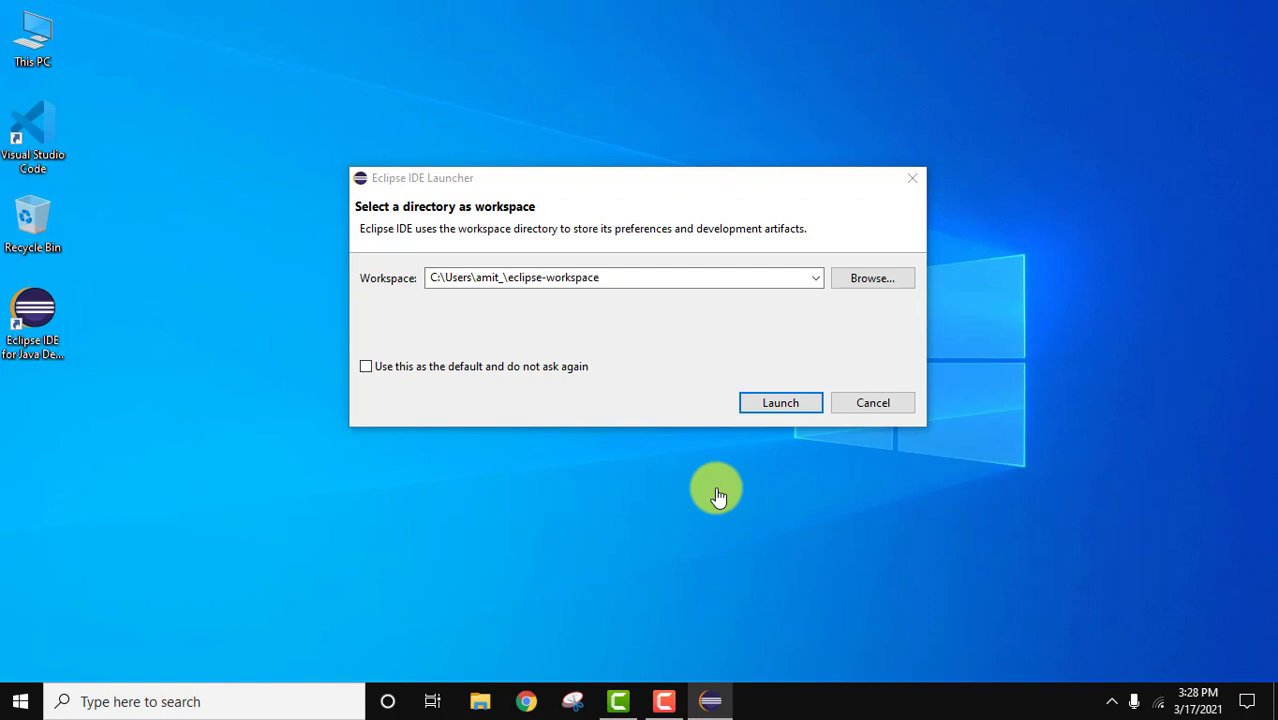
pyautogui.click(694, 278)
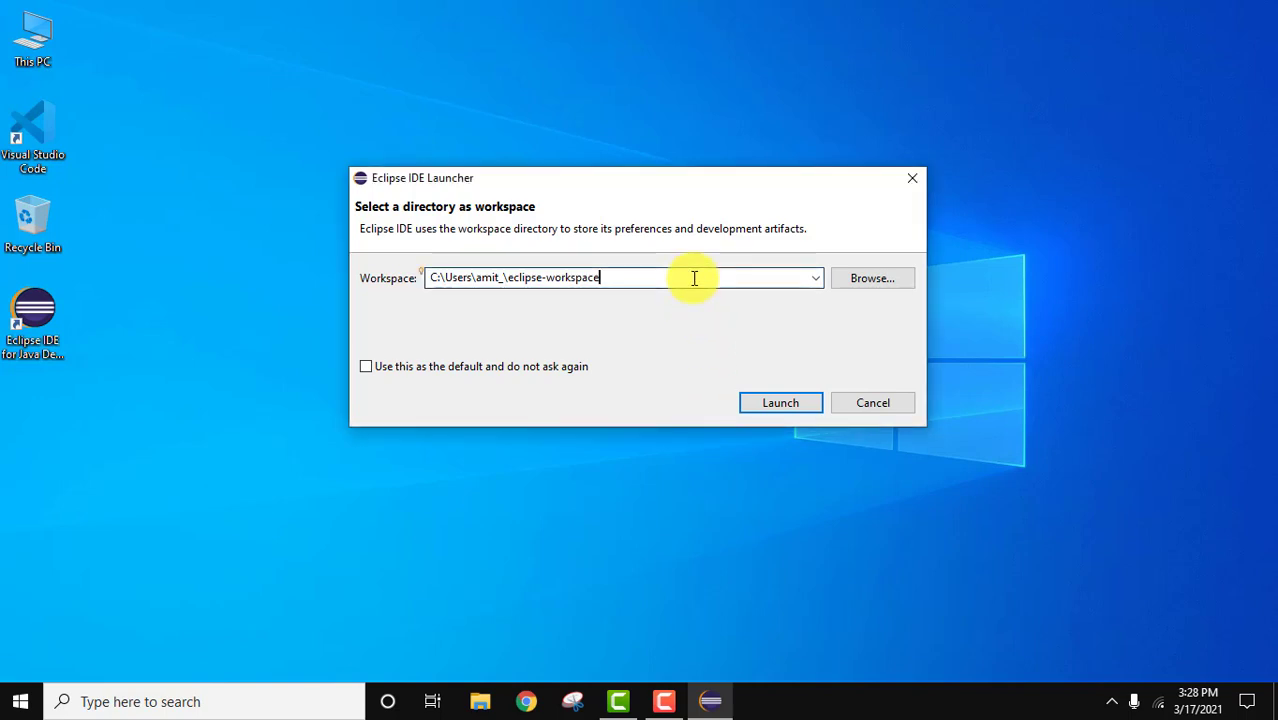
pyautogui.click(862, 287)
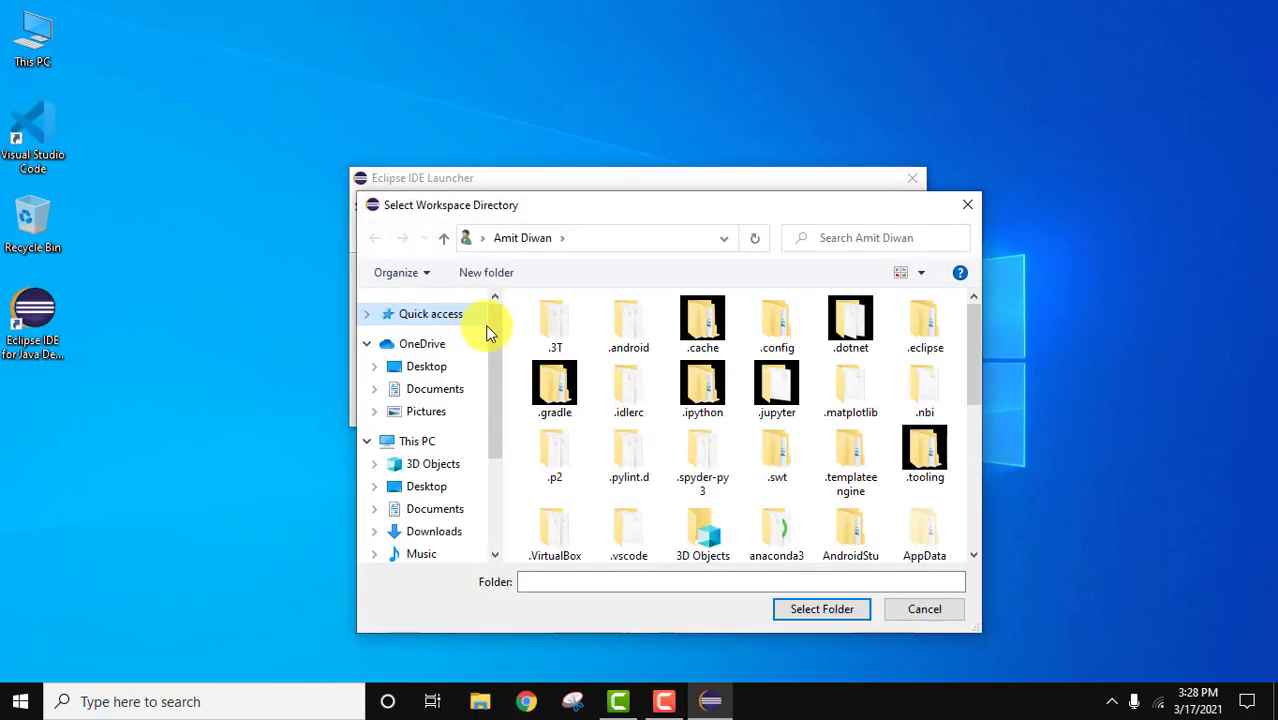
pyautogui.click(935, 612)
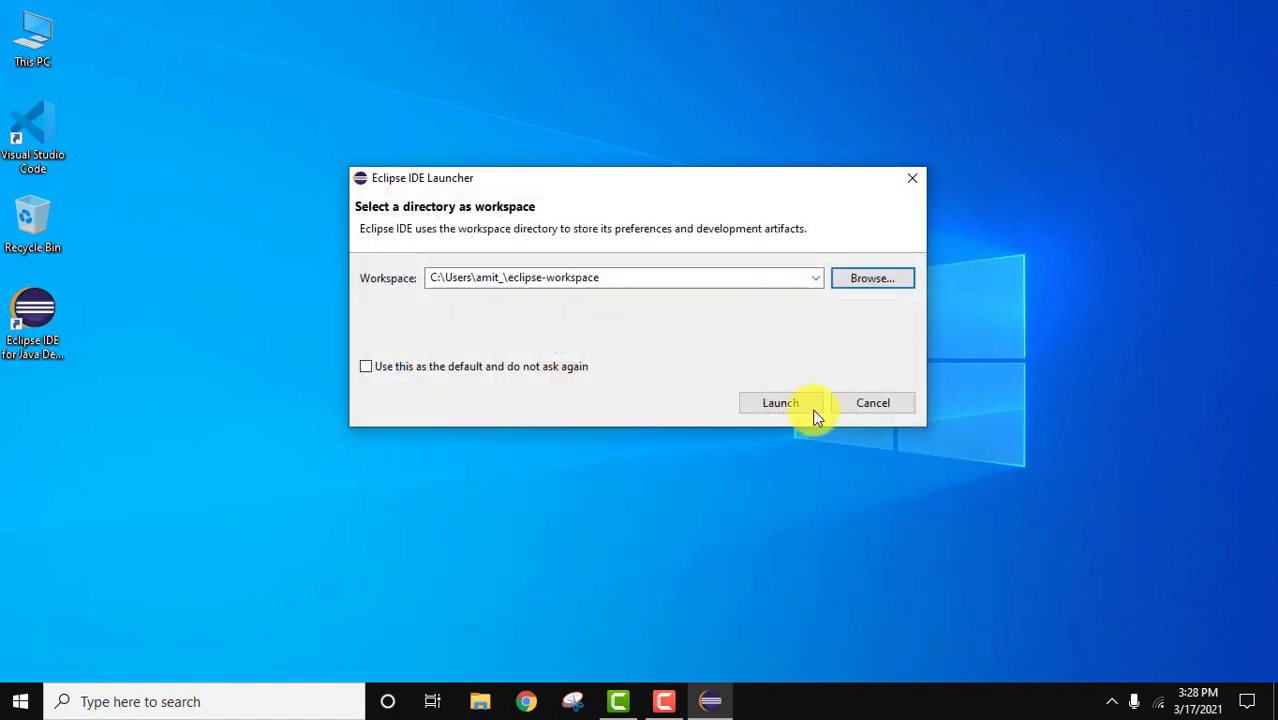
# Use the suggested eclipse-workspace folder as the default workspace without being asked again, and open the IDE in a maximized window.
pyautogui.click(500, 377)
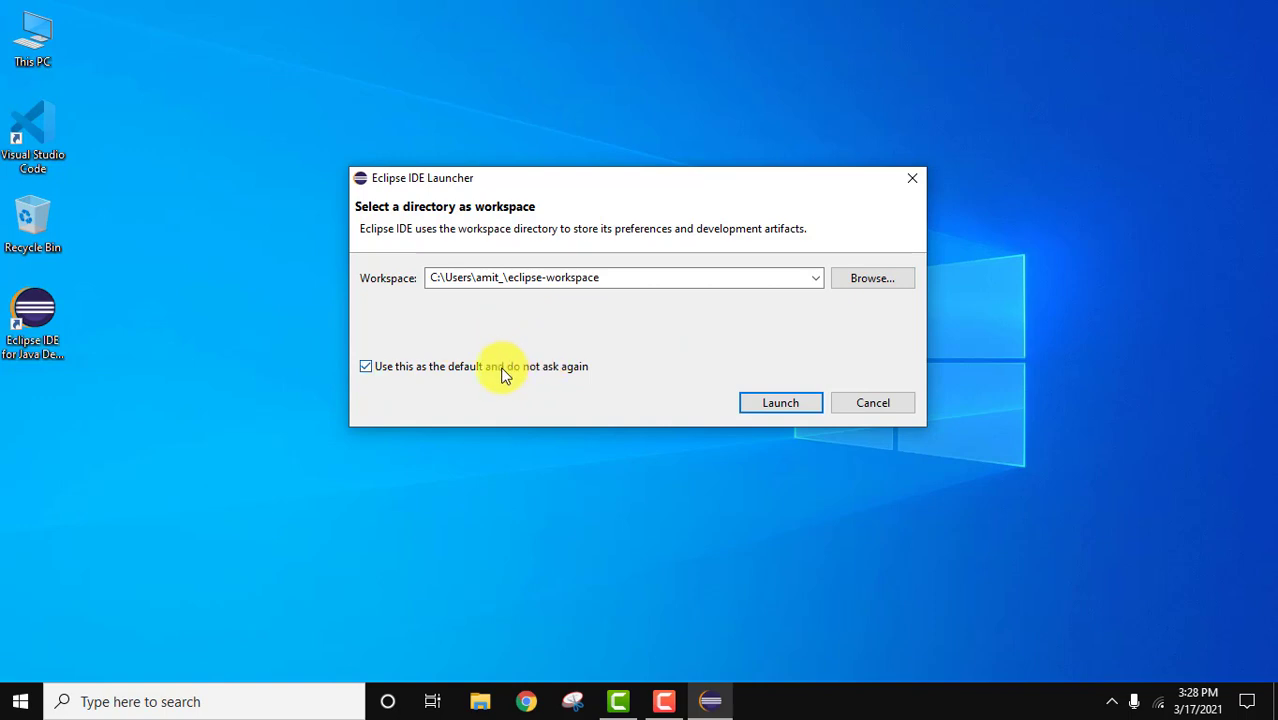
pyautogui.click(807, 402)
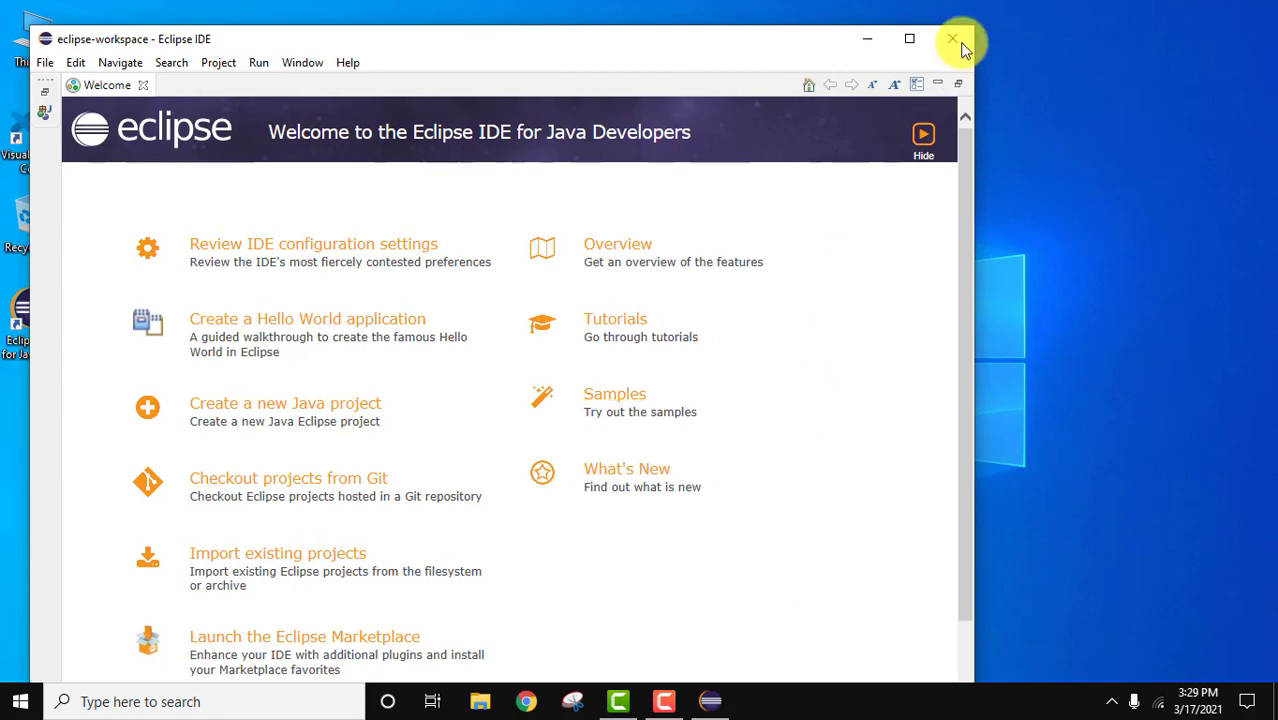
pyautogui.click(918, 43)
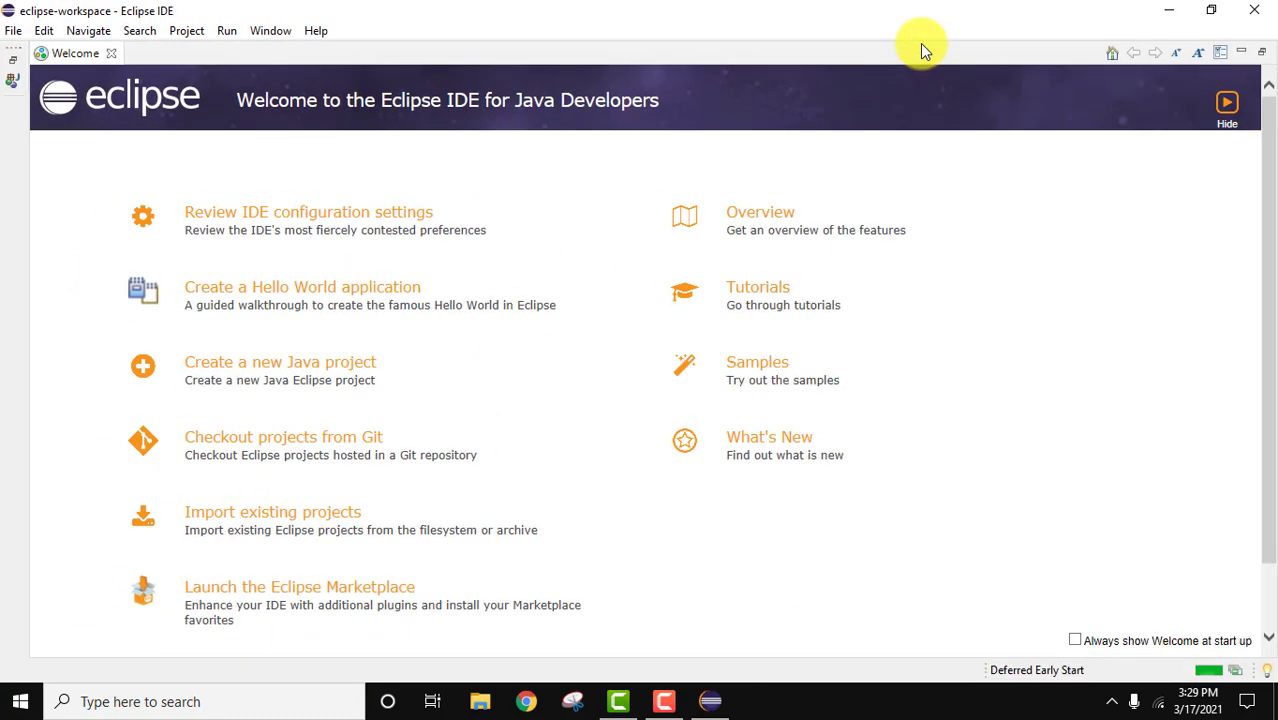